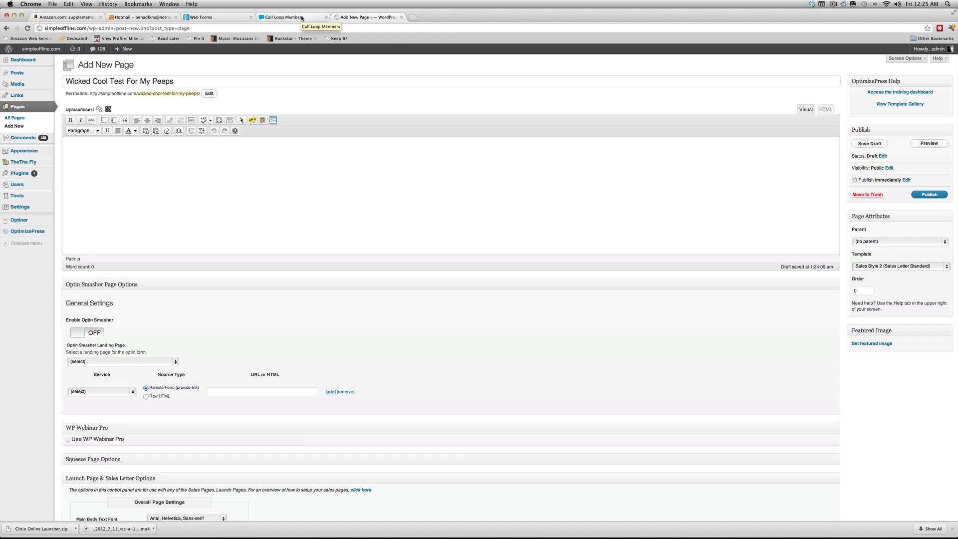
- Go to Call Loop's My Lists page and begin creating a new list
left_click(294, 18)
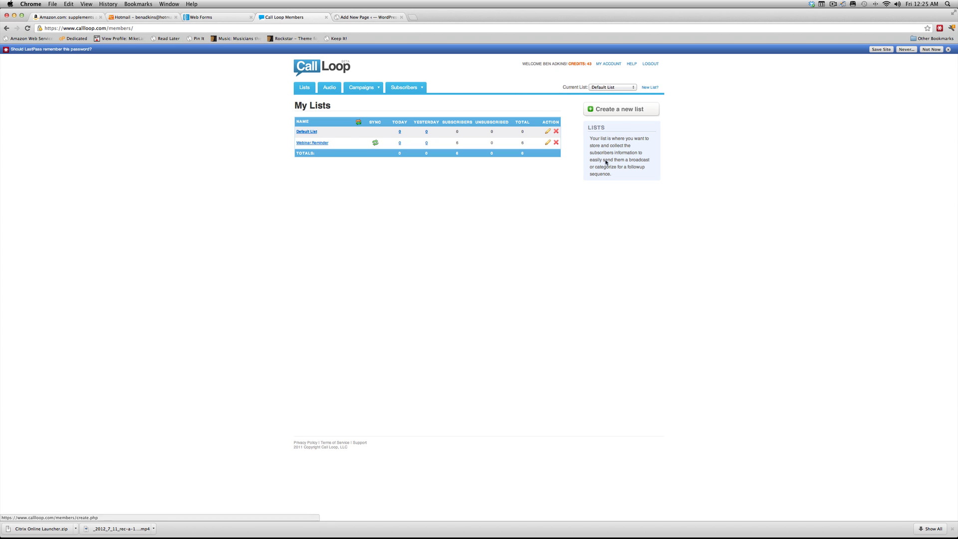
left_click(618, 117)
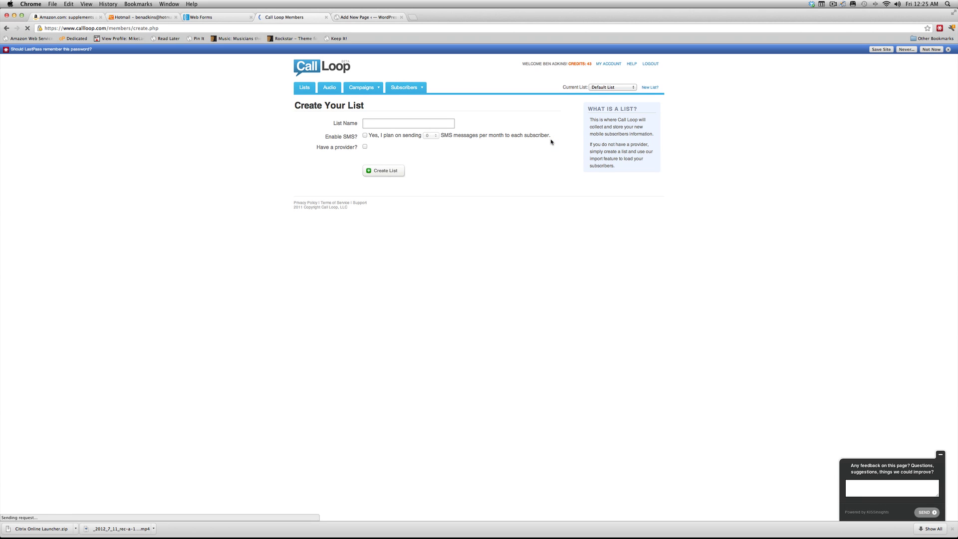
- Name the new list 'My Test List' and enable SMS at 3 messages per month
left_click(443, 125)
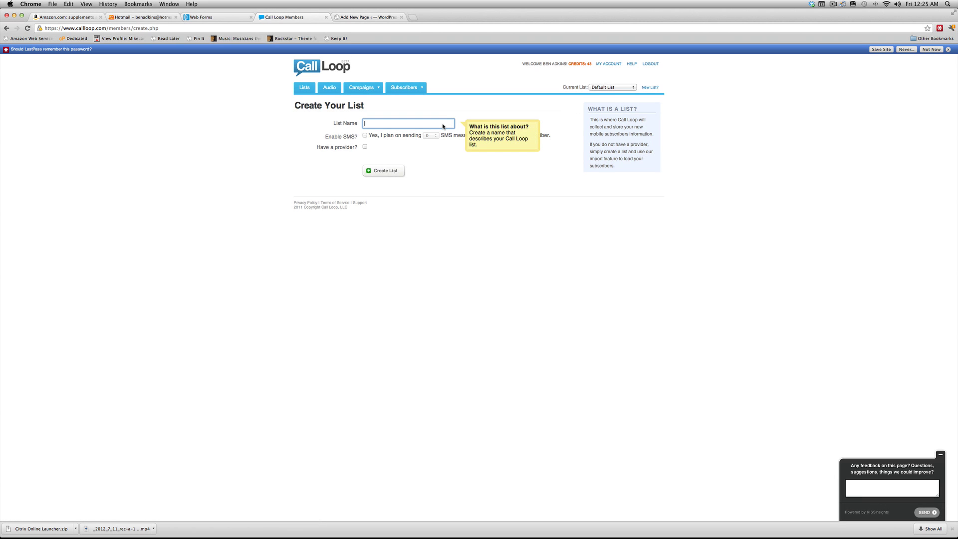
type("M")
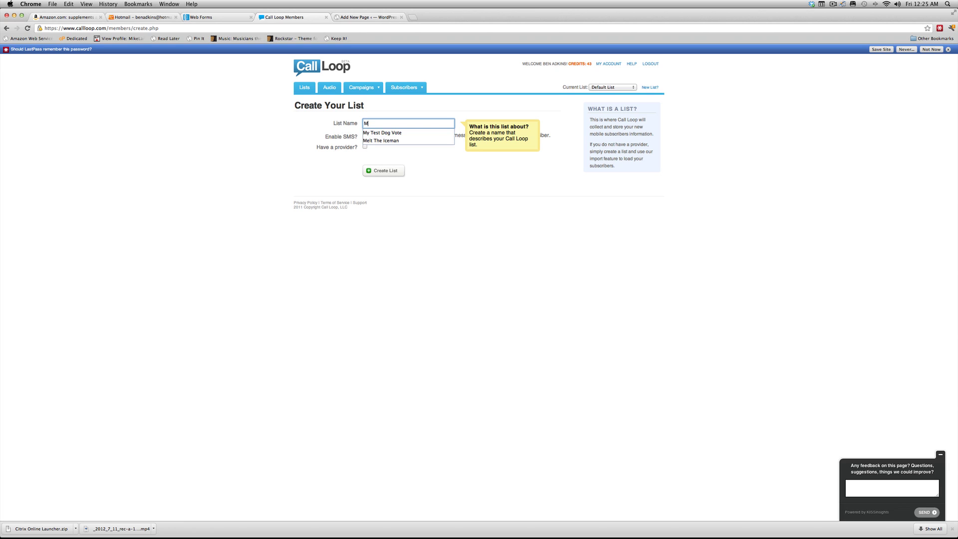
type("y Test List")
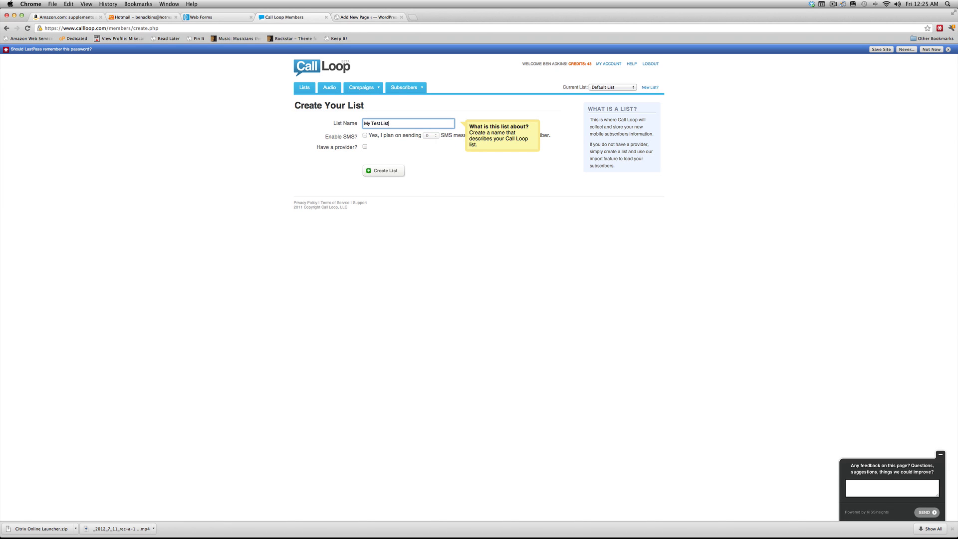
left_click(518, 108)
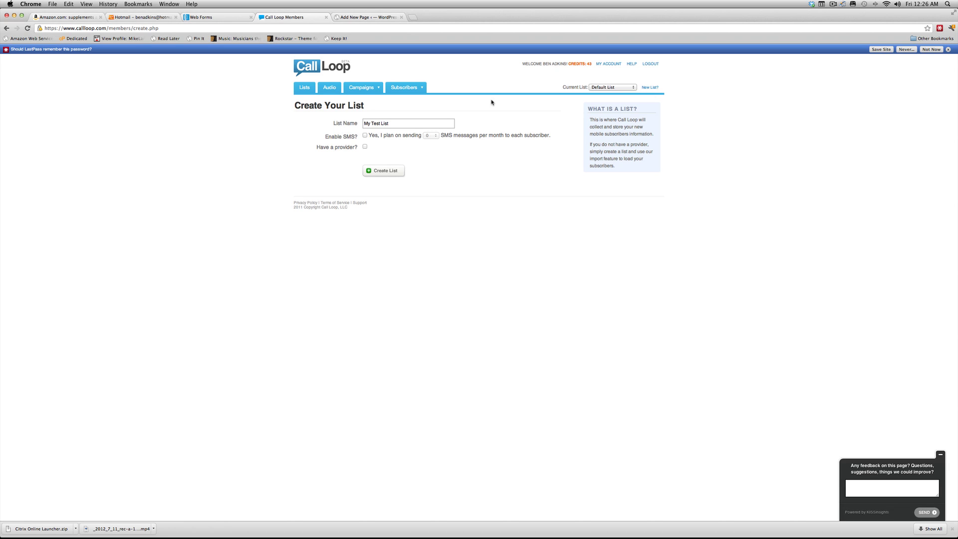
left_click(365, 135)
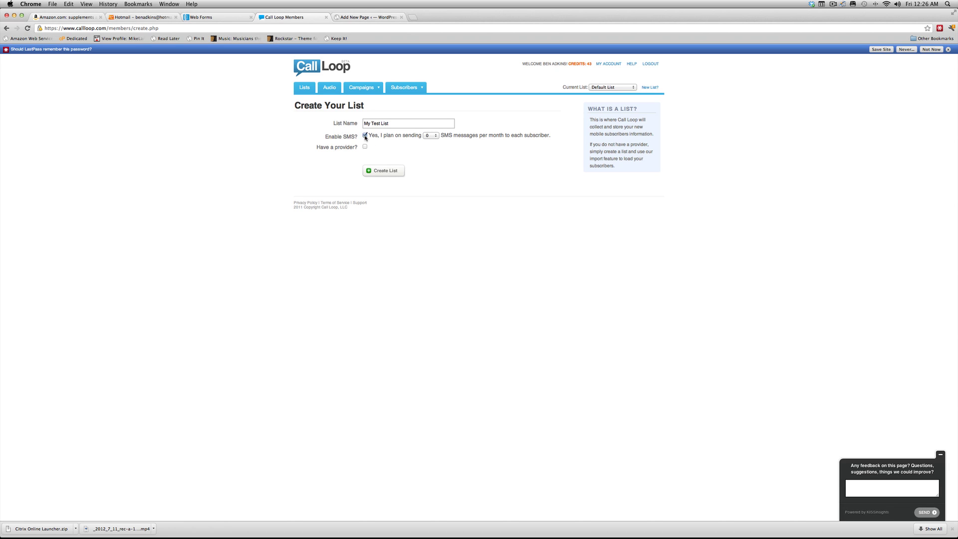
left_click(436, 136)
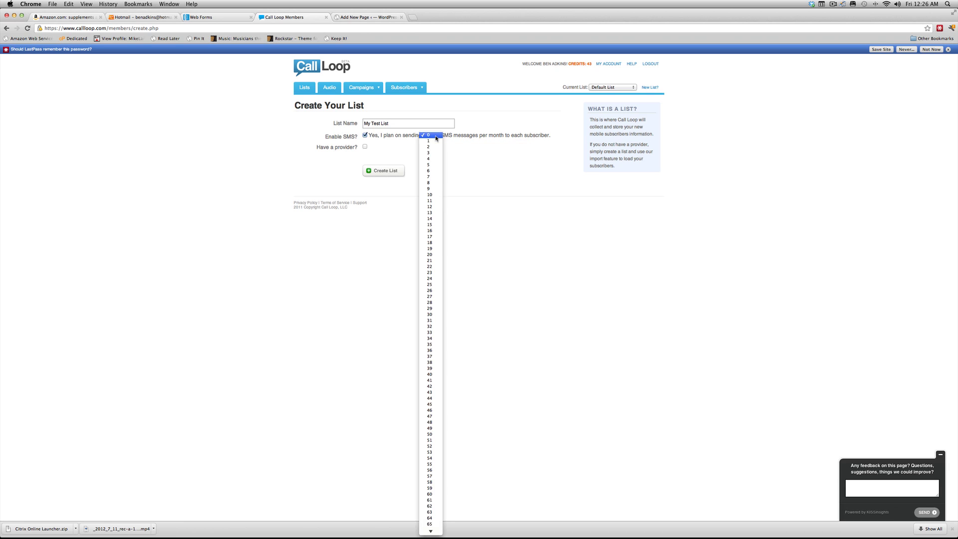
left_click(430, 152)
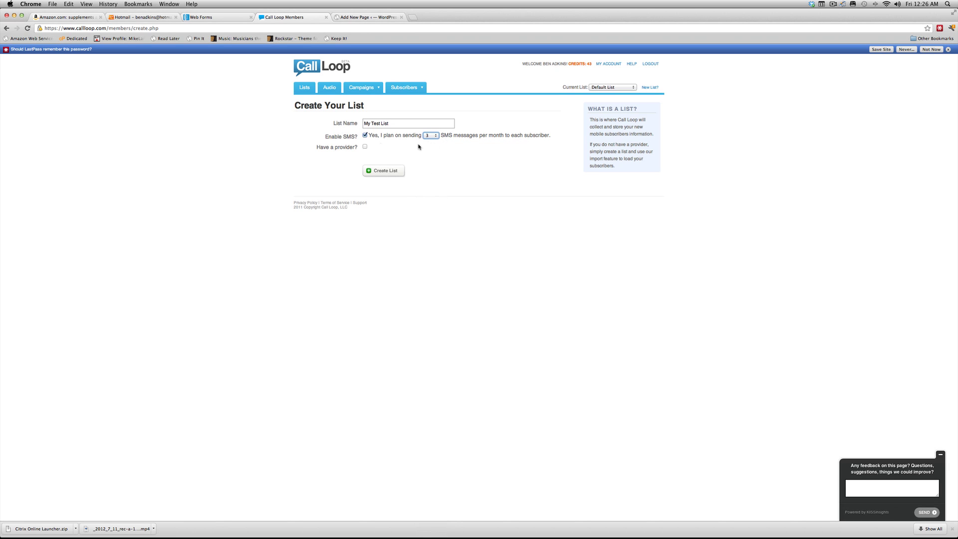
- Mark the list as having a provider and choose AWeber as the autoresponder
left_click(366, 147)
left_click(372, 158)
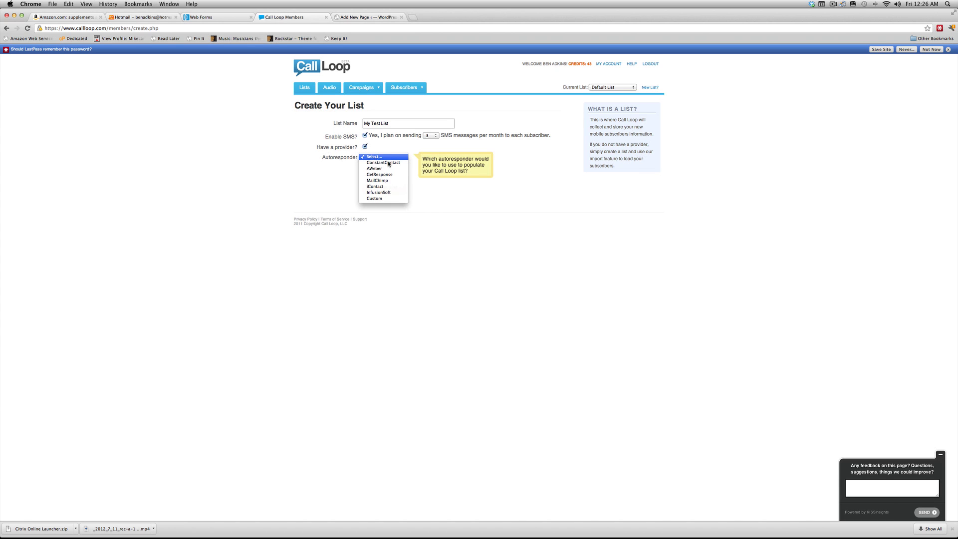
left_click(386, 169)
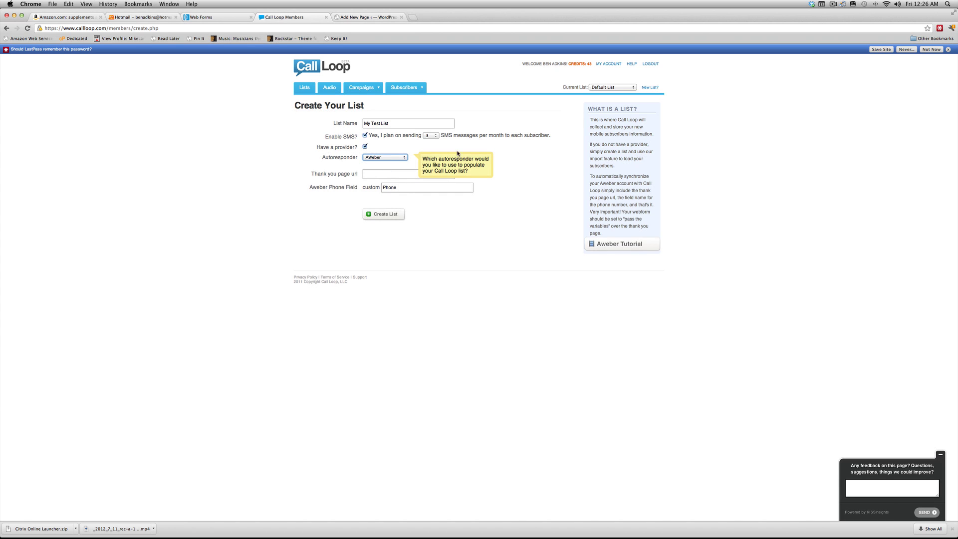
left_click(515, 155)
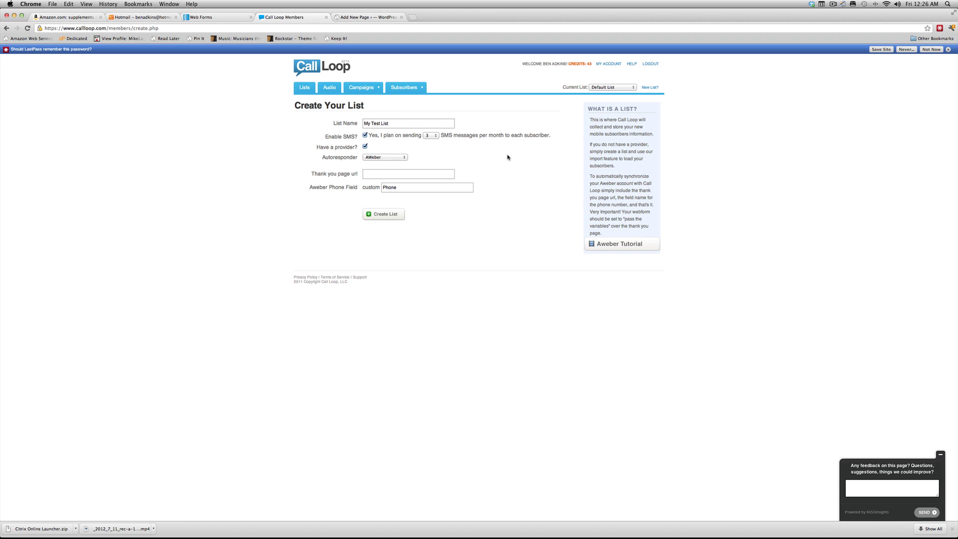
left_click(402, 174)
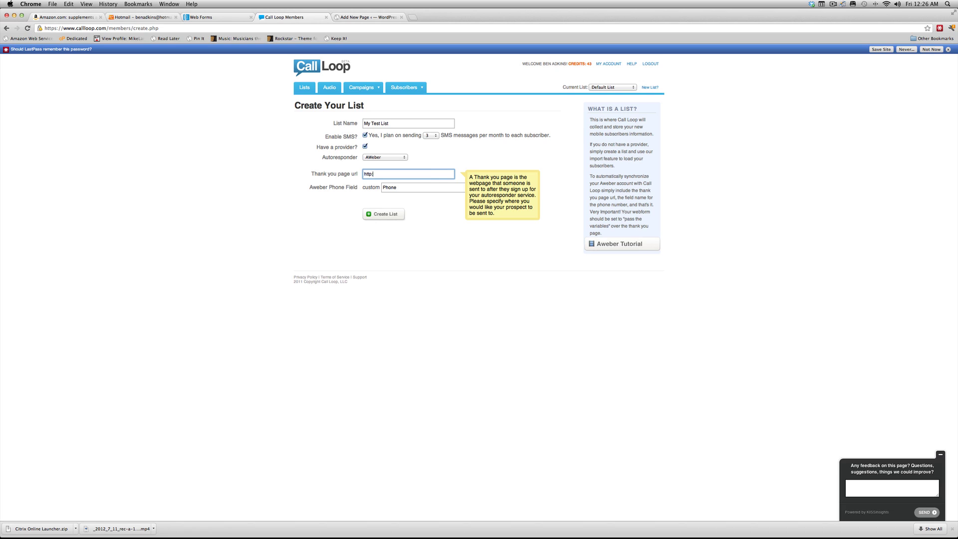
type("http://www.simpleoffline.com/testaftersignup")
left_click(412, 187)
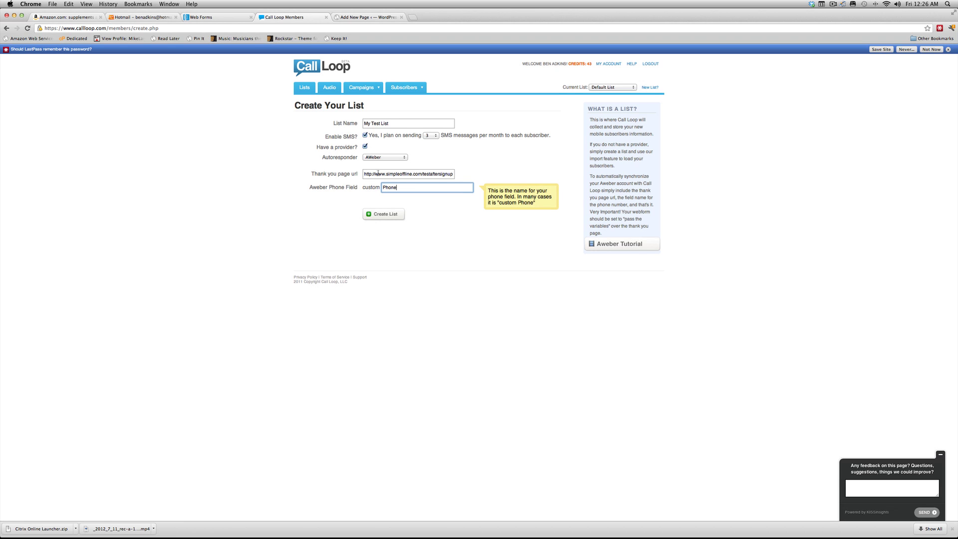
left_click_drag(364, 173, 456, 174)
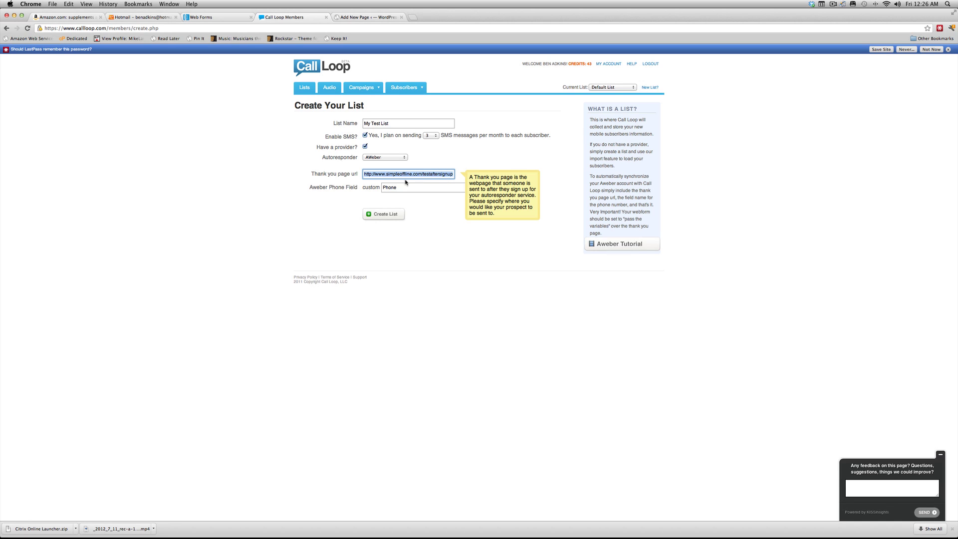
left_click(341, 193)
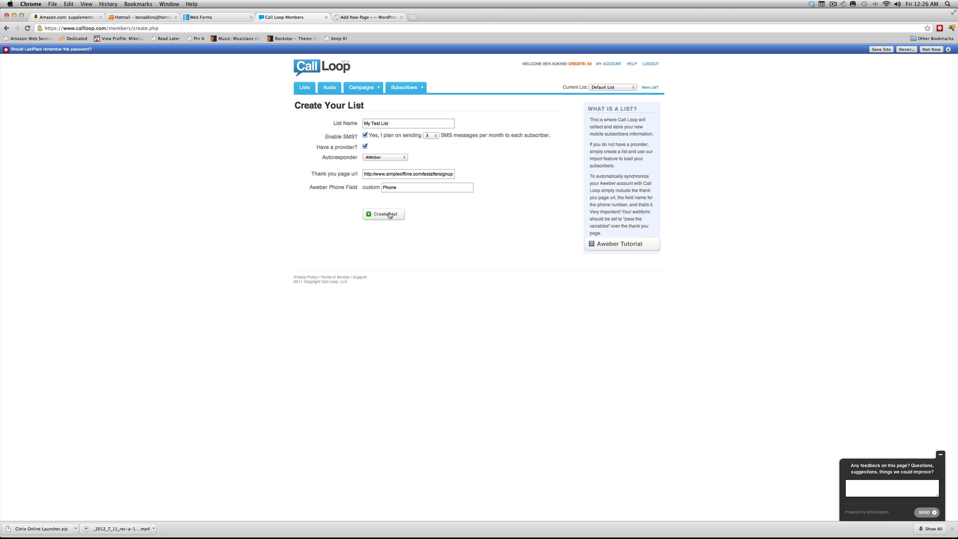
- Create My Test List and reach the Congrats page showing the thank-you URL code
left_click(390, 215)
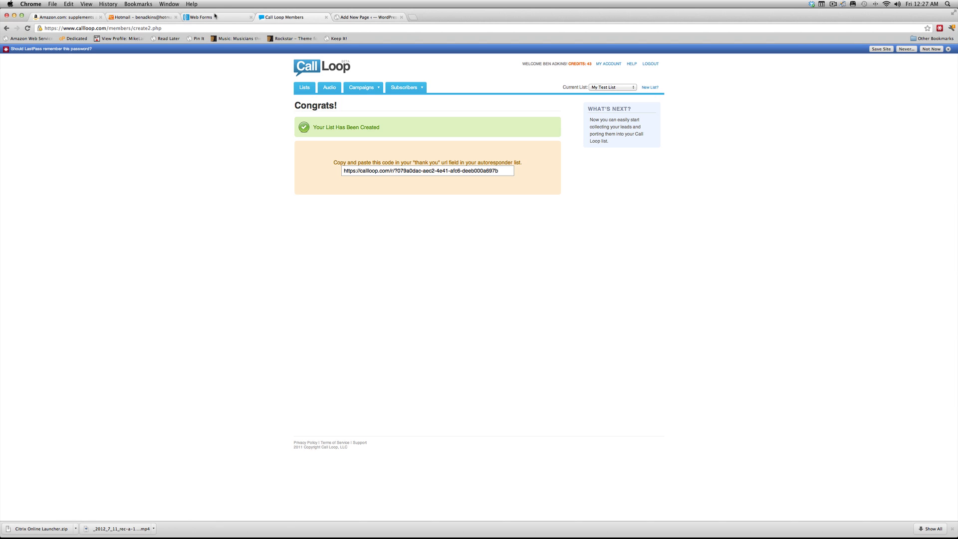
- Start a new AWeber web form for list 33offlineflow and drop its privacy note and AWeber credit line
left_click(217, 17)
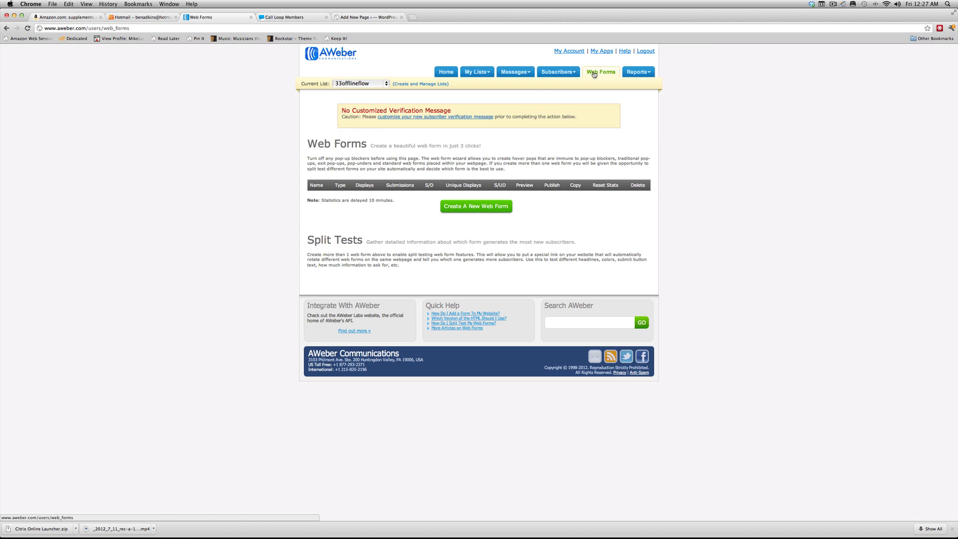
left_click(477, 205)
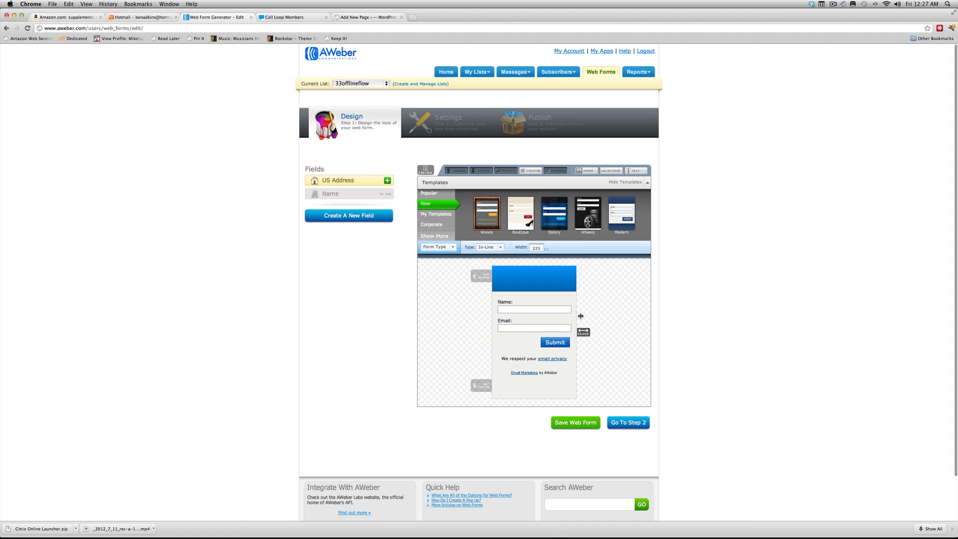
left_click(574, 355)
left_click(574, 357)
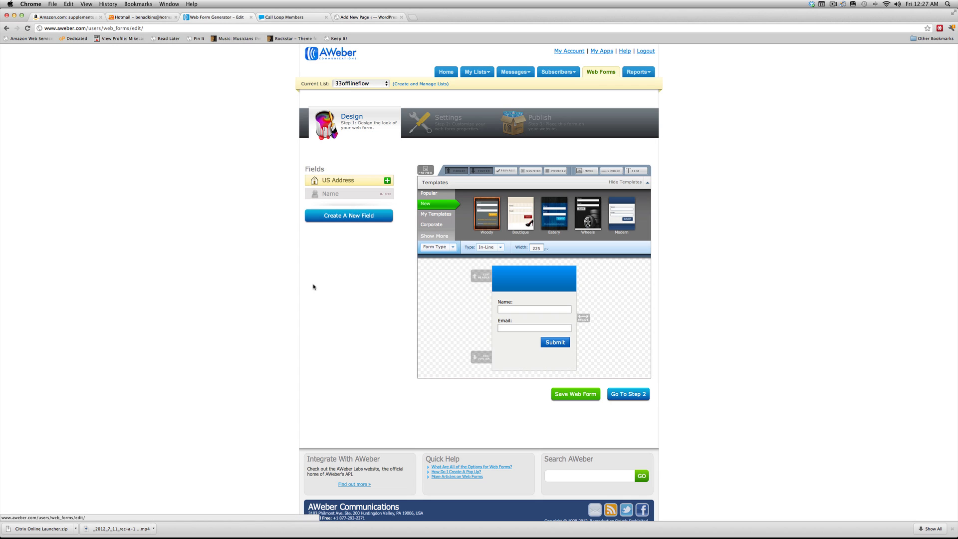
- Add a new custom form field named 'Phone', correcting the typo
left_click(343, 216)
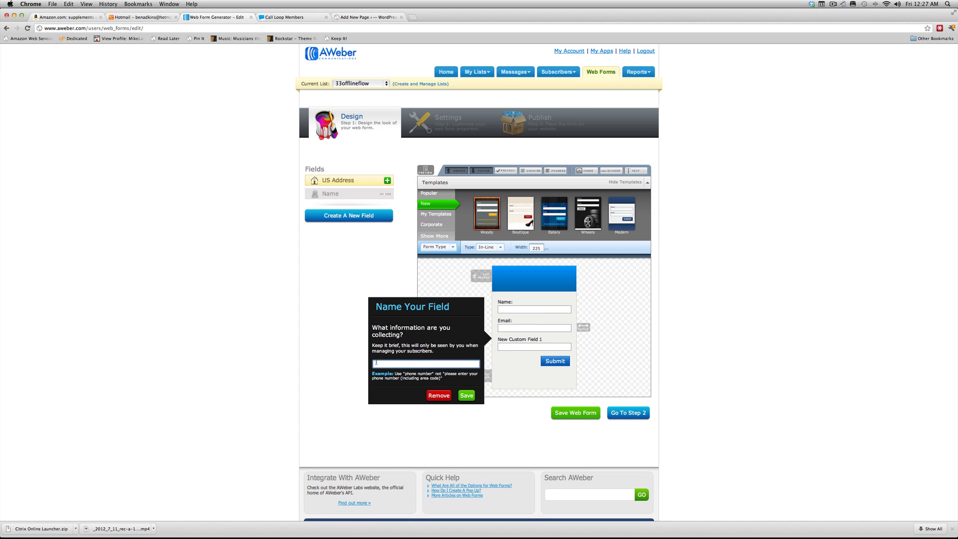
type("Ohone")
key("BackSpace")
key("BackSpace")
key("BackSpace")
type("hone")
- Copy Call Loop's thank-you code URL and open My Test List's settings to confirm the Phone field name
left_click(295, 20)
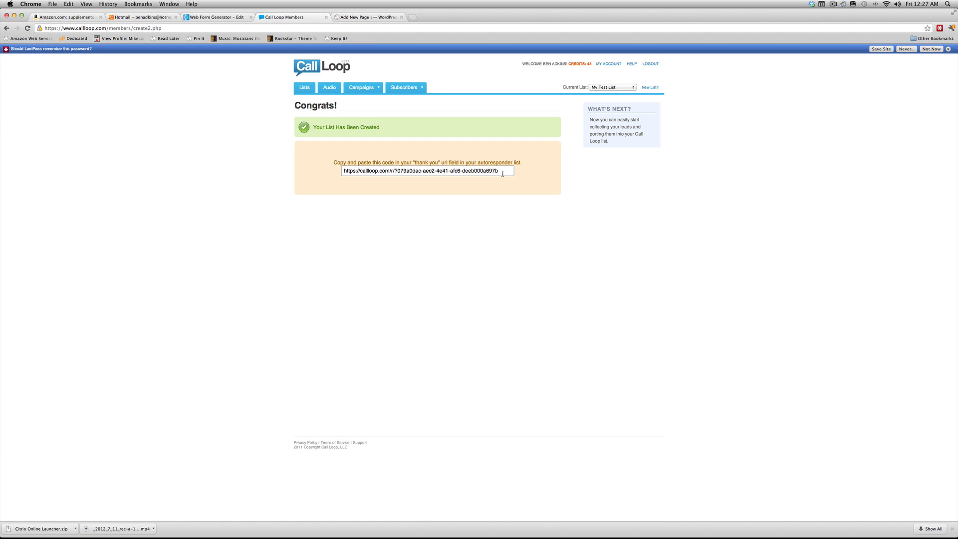
left_click_drag(502, 174, 307, 162)
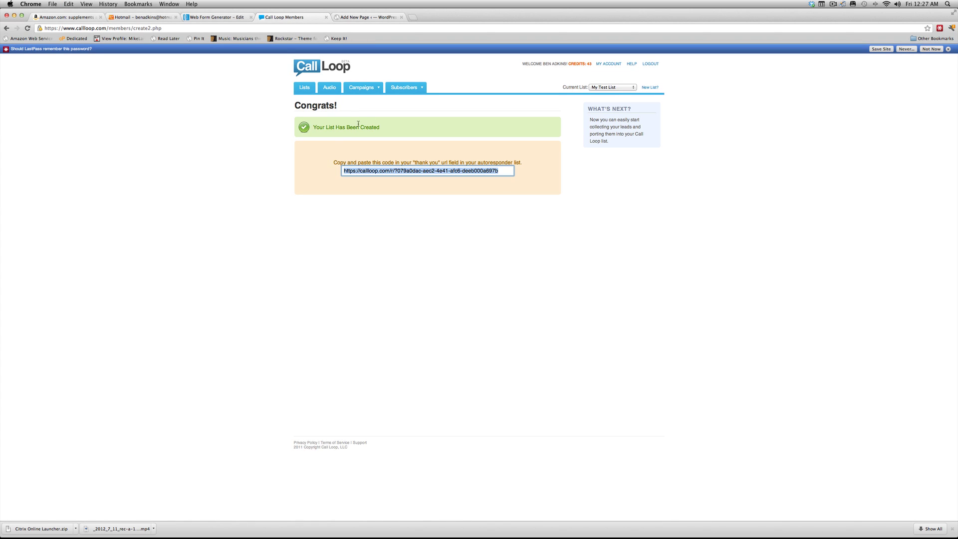
left_click(309, 91)
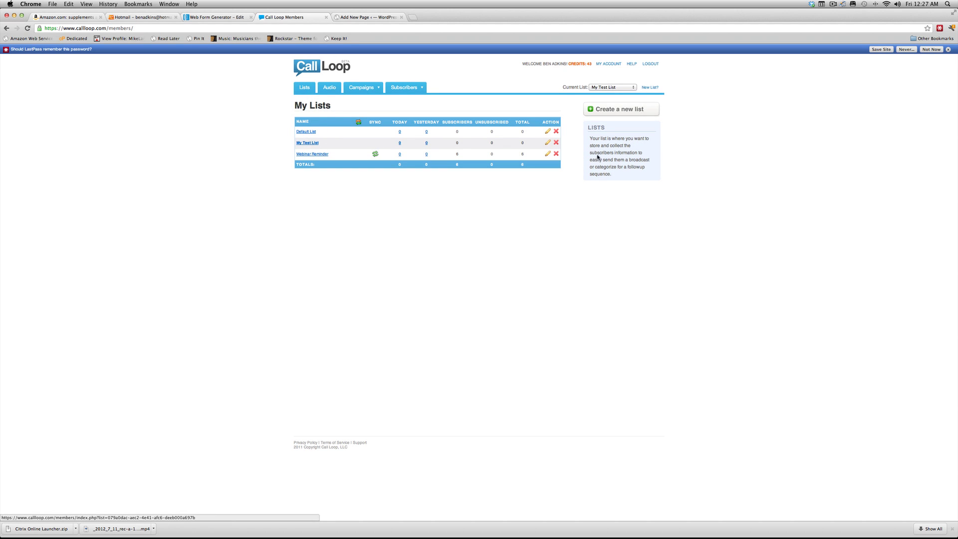
left_click(547, 144)
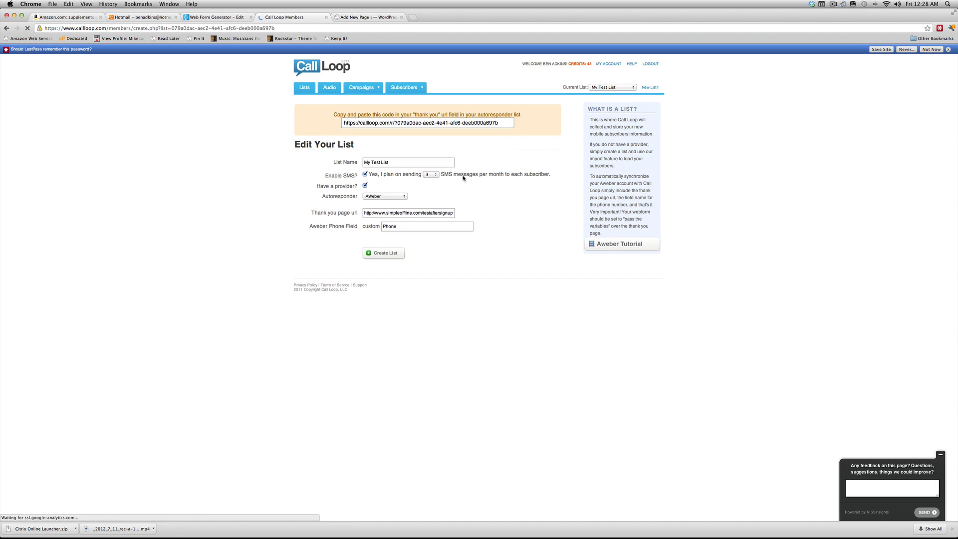
left_click_drag(407, 228, 383, 228)
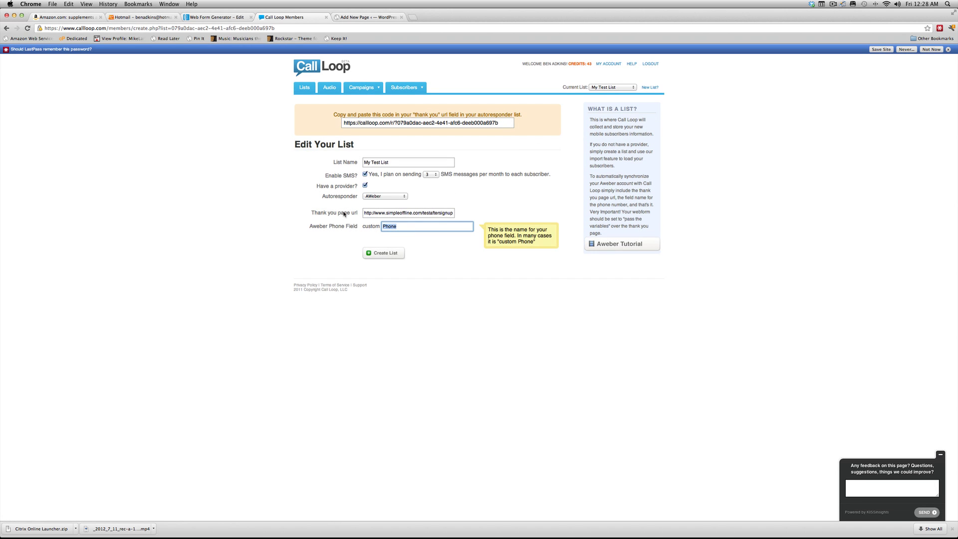
- Save the Phone field as a plain text input, then save the web form design
left_click(229, 17)
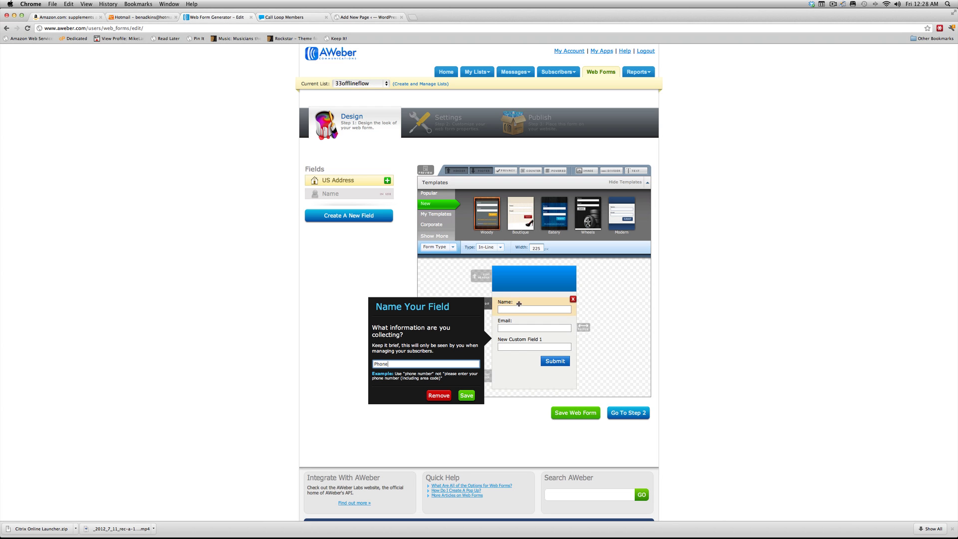
left_click(467, 396)
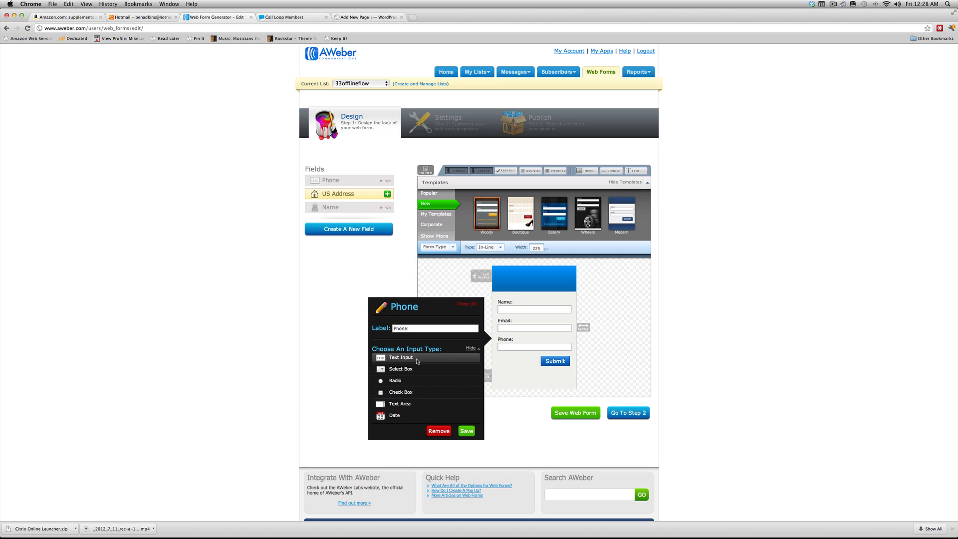
left_click(416, 359)
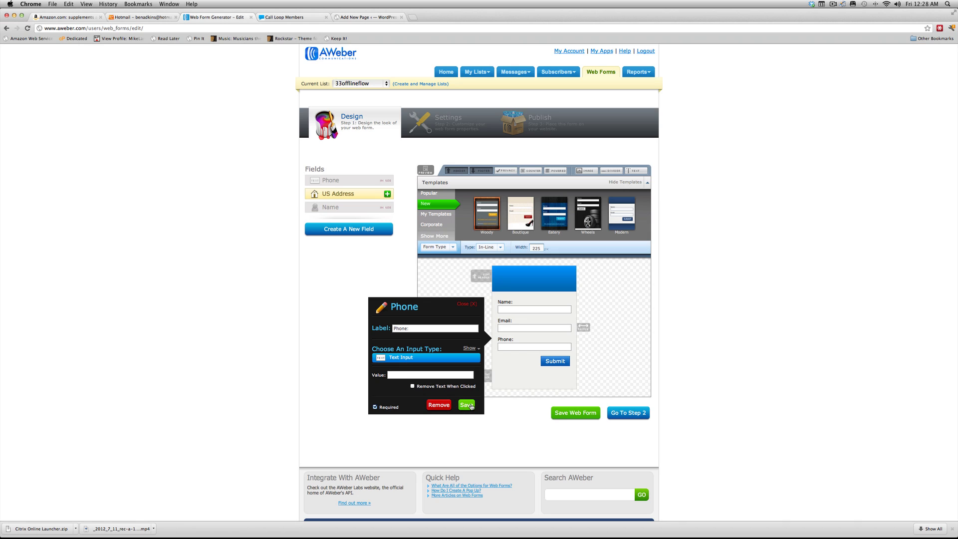
left_click(470, 406)
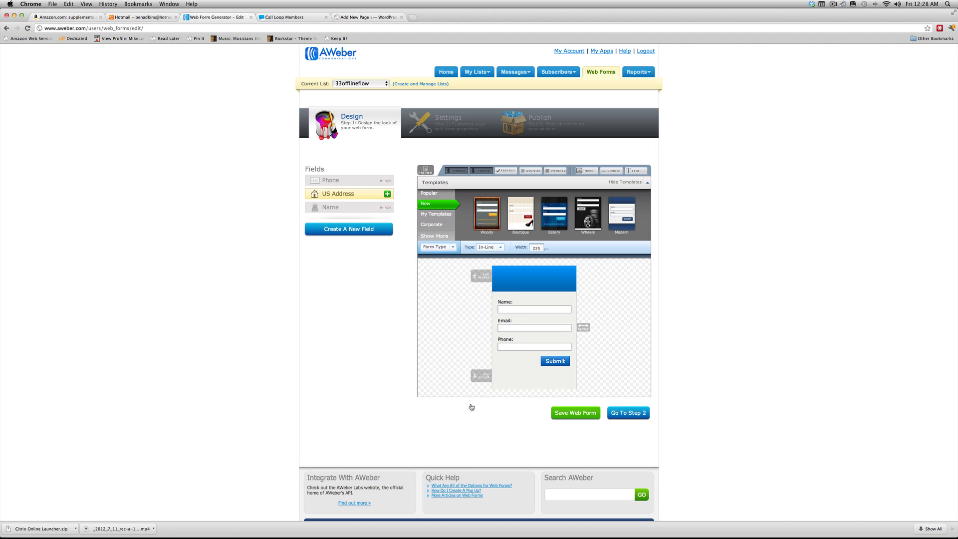
left_click(591, 417)
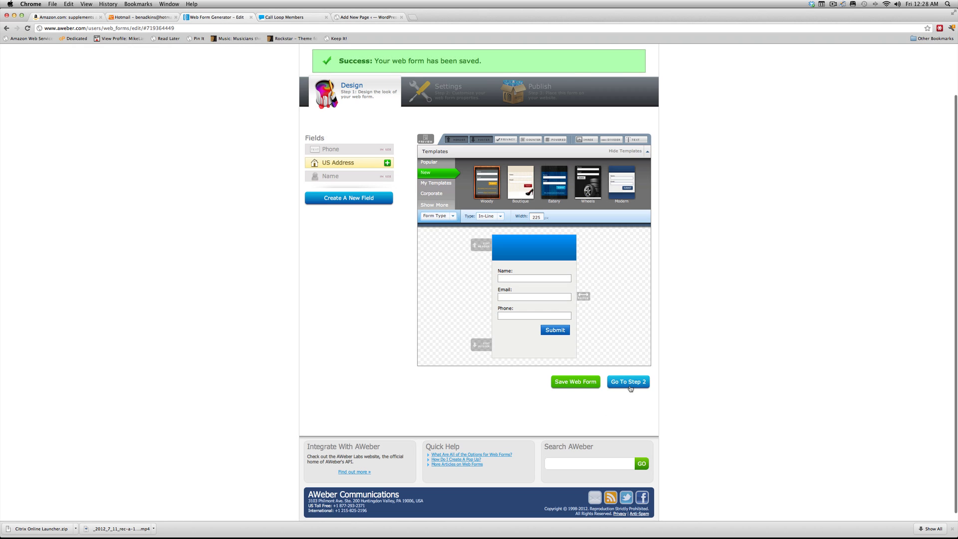
- Move to the settings step and rename the form to 'Phone Form'
left_click(630, 386)
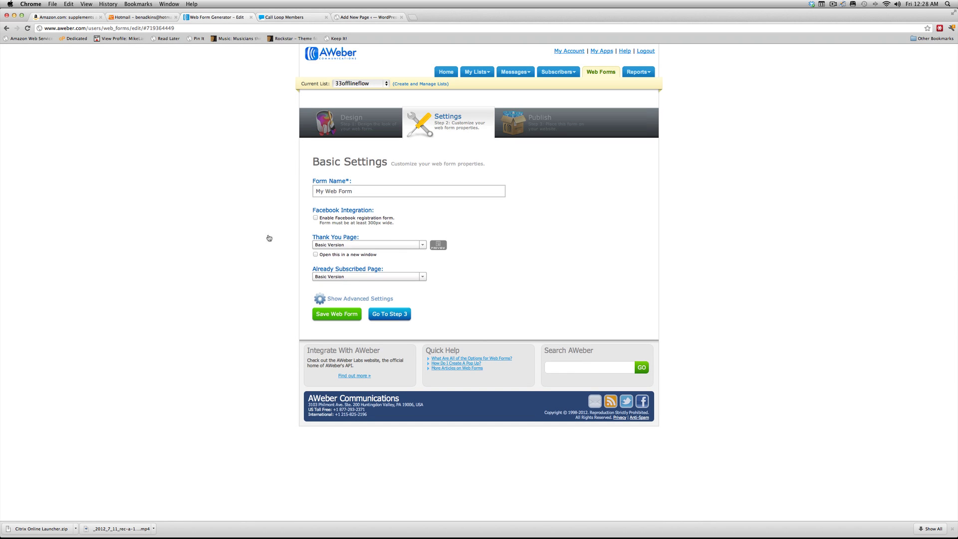
left_click(352, 191)
triple_click(351, 191)
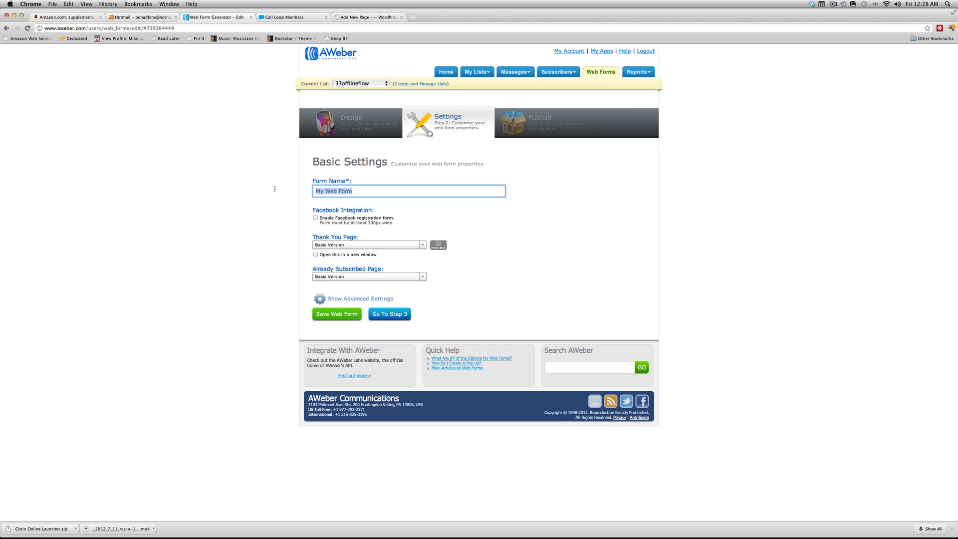
type("Phone Form")
- Set both thank-you and already-subscribed pages to Custom Page and grab Call Loop's thank-you URL
left_click(350, 245)
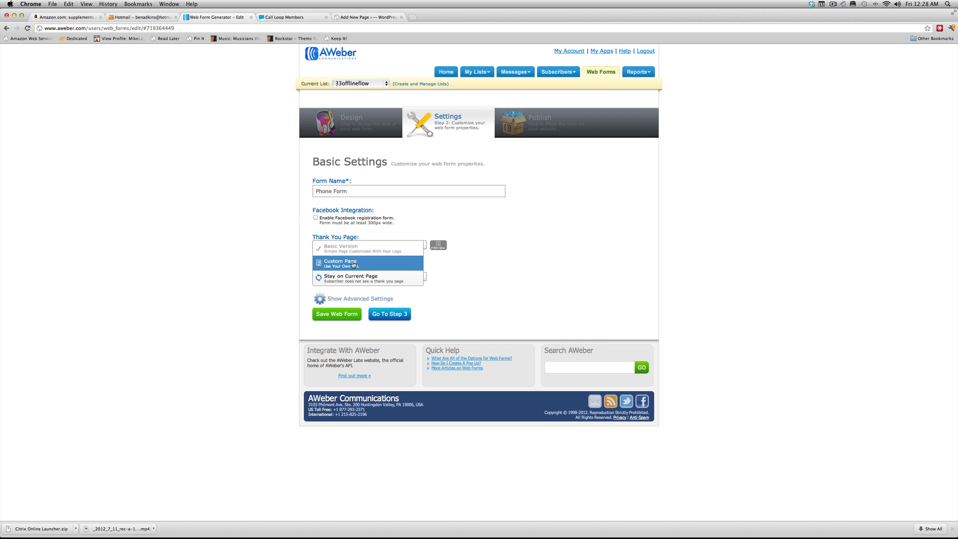
left_click(344, 263)
left_click(342, 289)
left_click(341, 306)
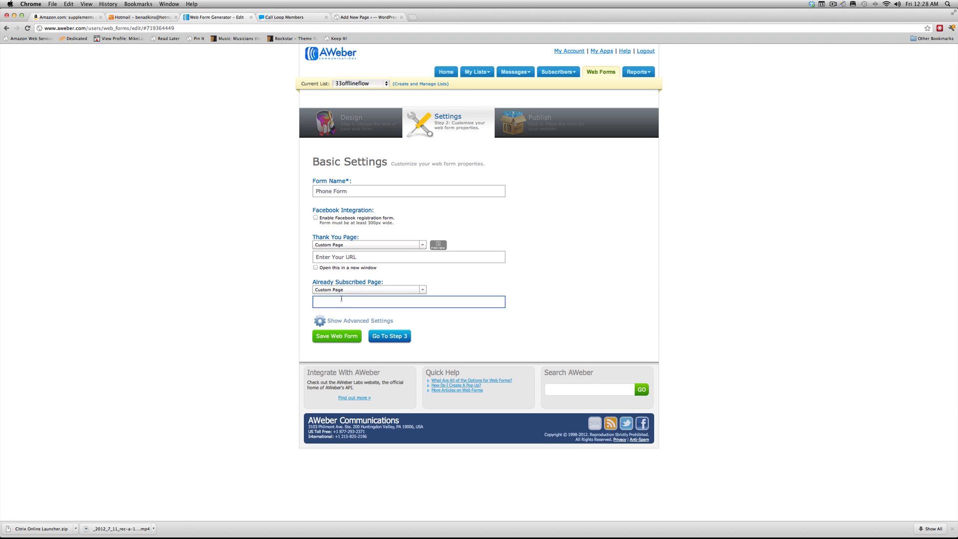
left_click(346, 257)
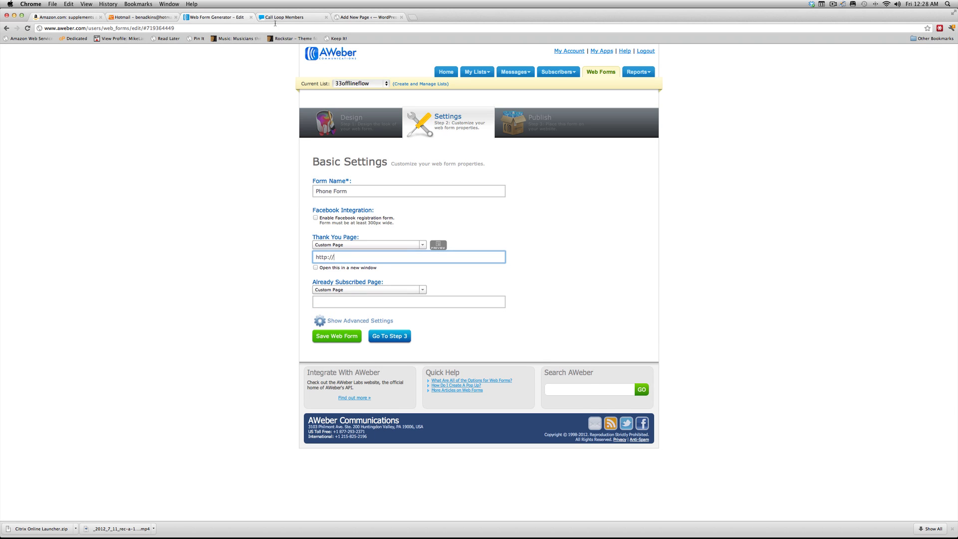
left_click(281, 18)
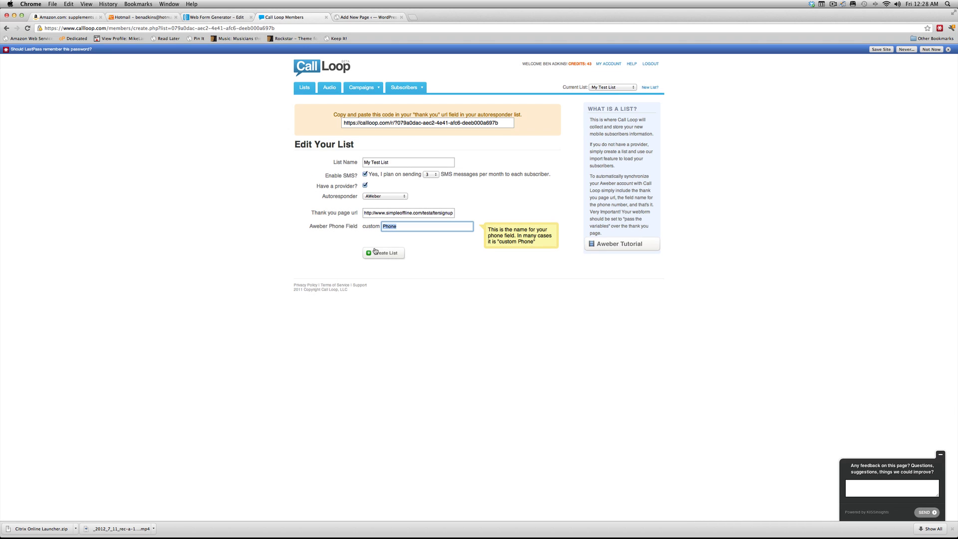
left_click(499, 123)
key("super+c")
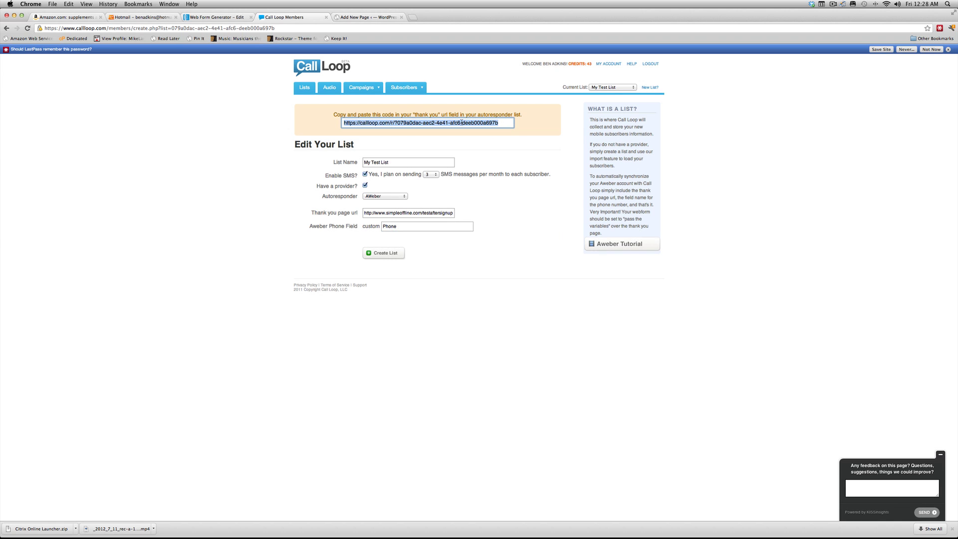
left_click(215, 17)
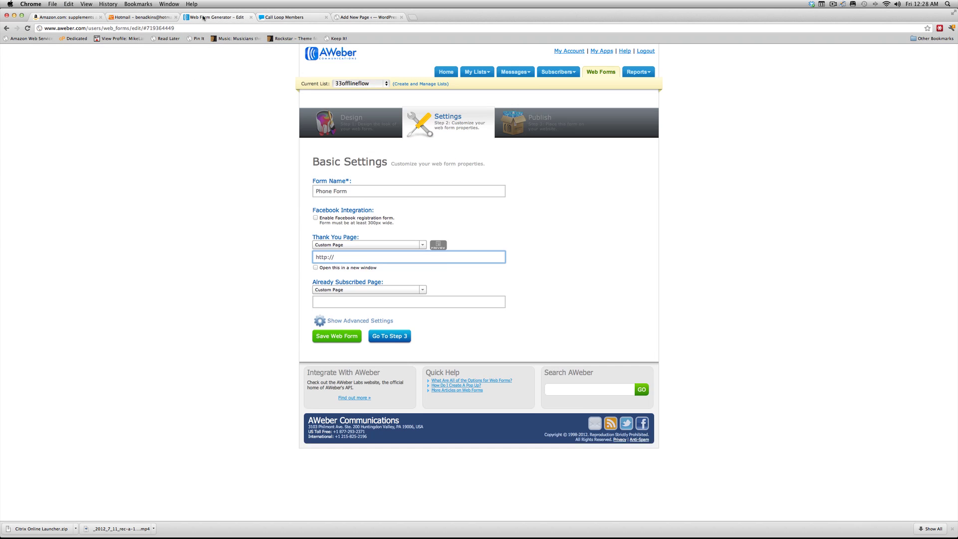
- Paste the Call Loop URL into both the thank-you and already-subscribed URL fields
key("super+a")
key("super+v")
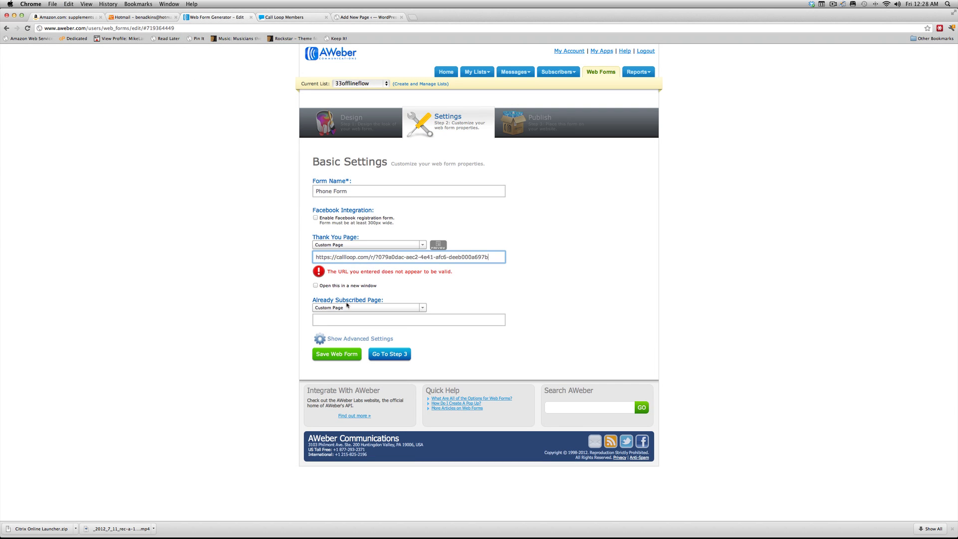
left_click(347, 320)
key("super+v")
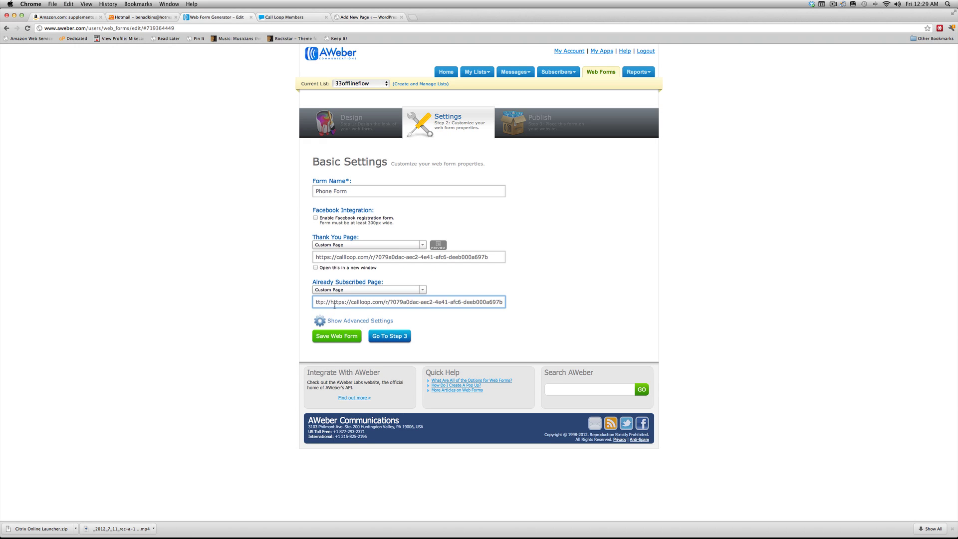
key("super+a")
key("super+v")
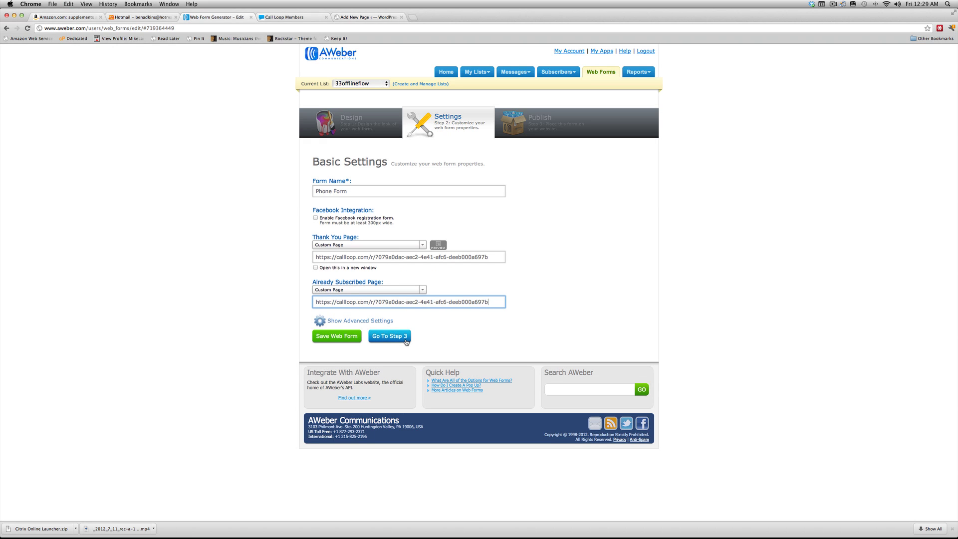
left_click(372, 312)
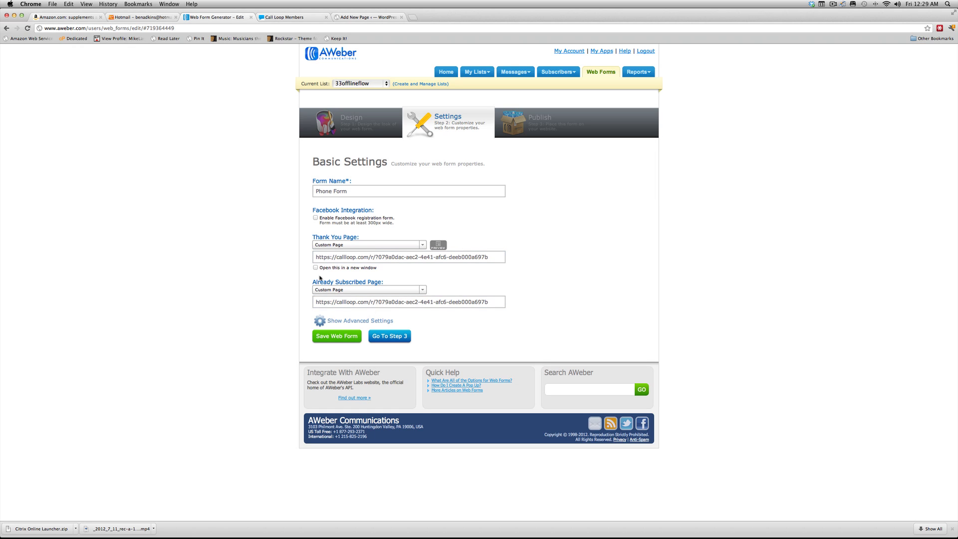
- Enable Pass Form Data in the advanced settings and save the form settings
left_click(340, 323)
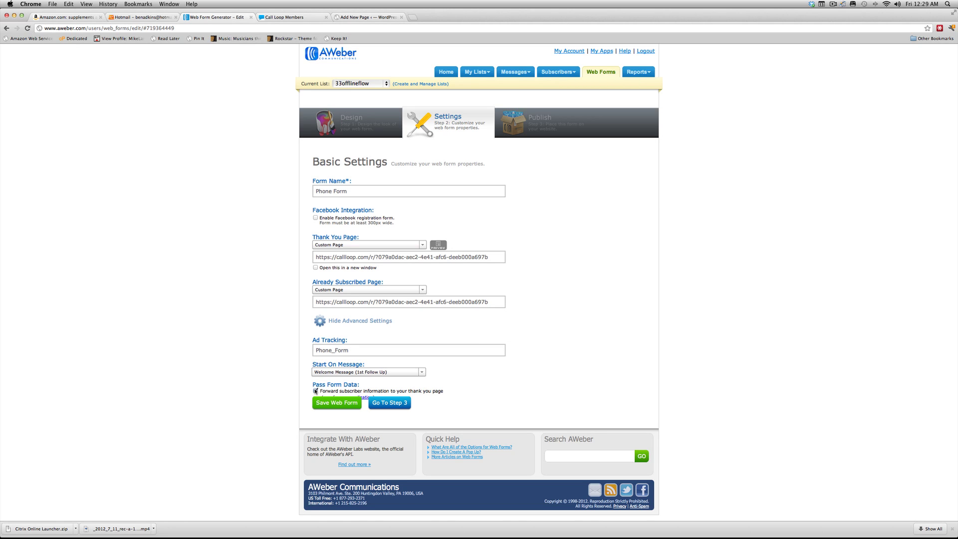
left_click(315, 391)
left_click(299, 17)
left_click(232, 20)
left_click(343, 407)
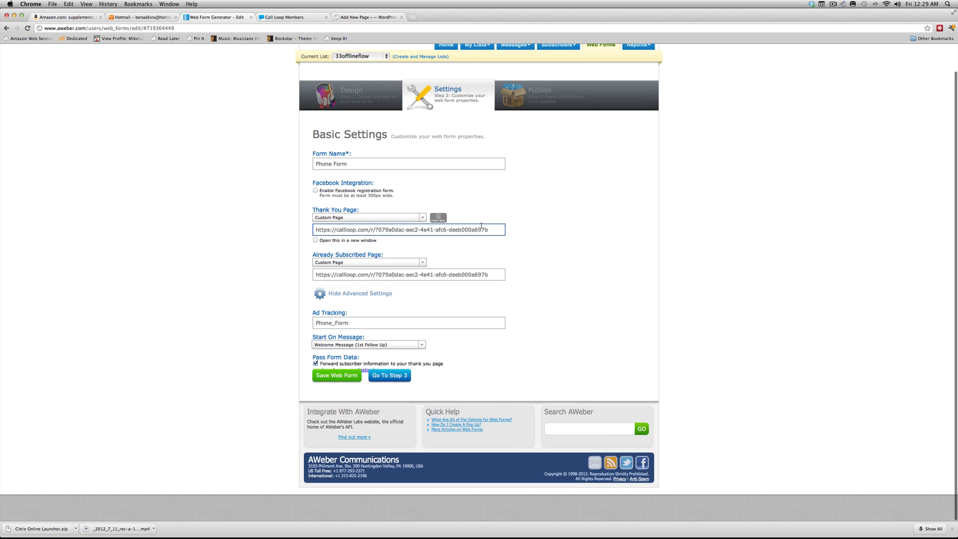
- Go to the Publish step and select the form's JavaScript snippet
scroll(519, 105, "up", 1)
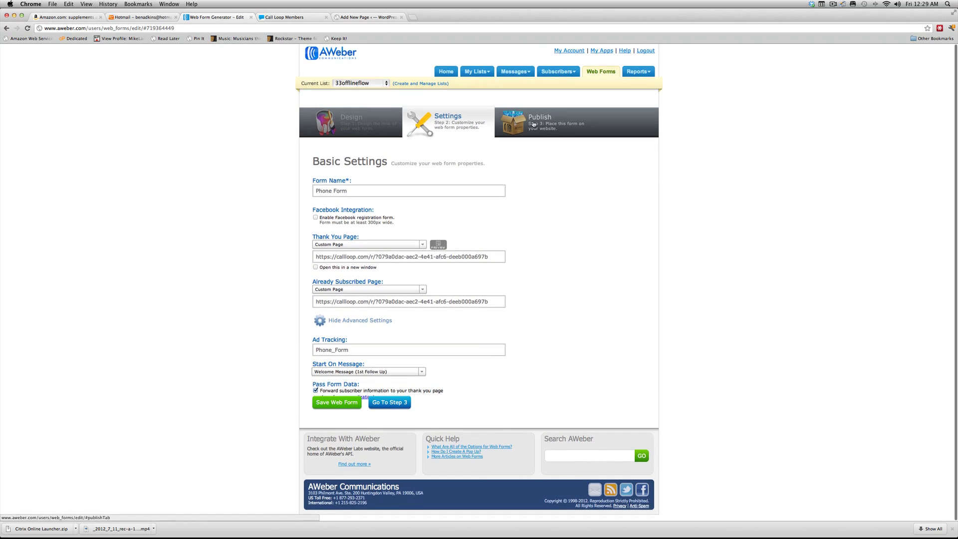
left_click(531, 124)
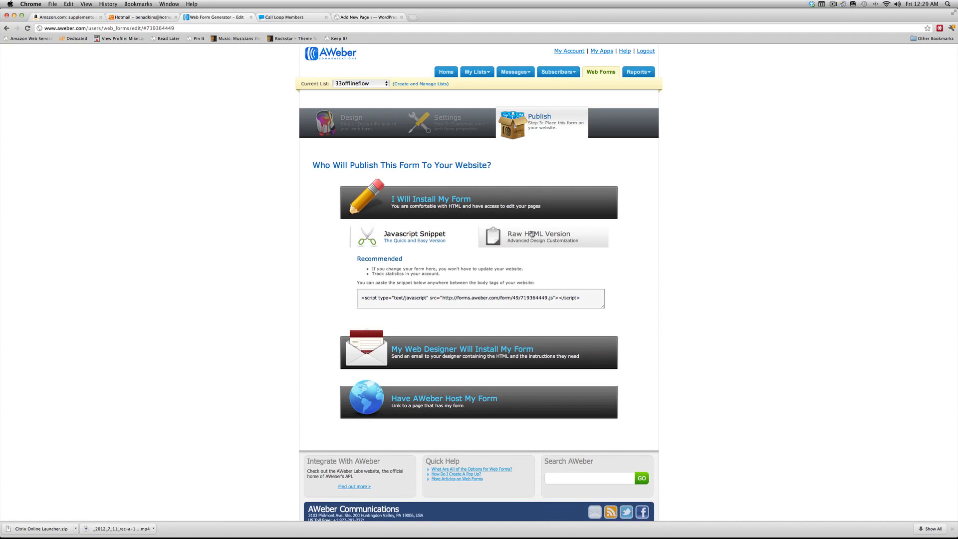
left_click(508, 296)
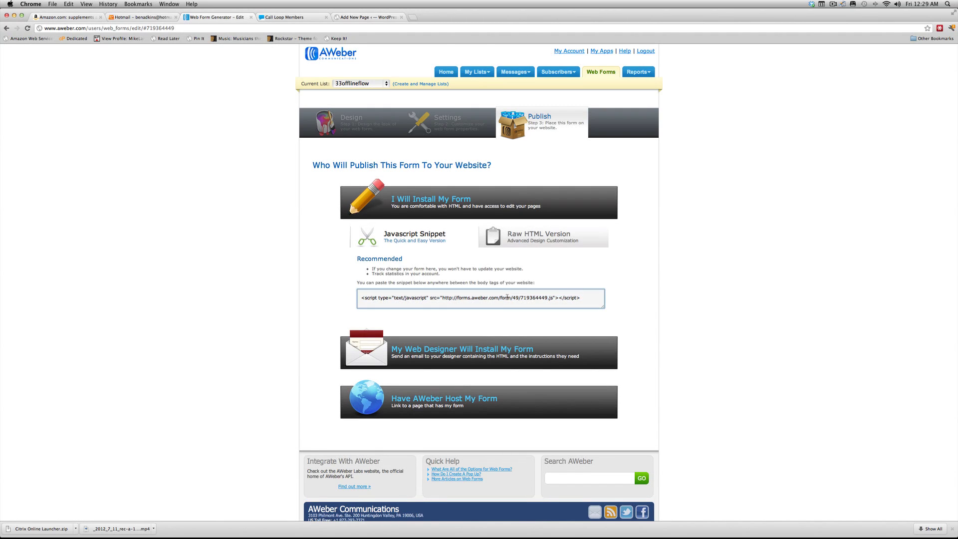
left_click(507, 297)
key("super+c")
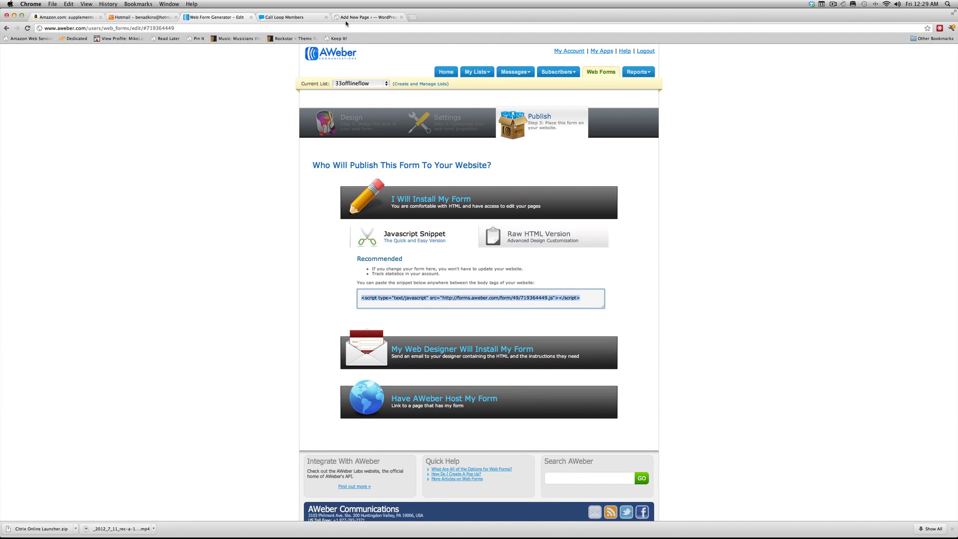
- Paste the AWeber form script into the page's HTML editor and publish the page
key("ctrl+Tab")
key("ctrl+Tab")
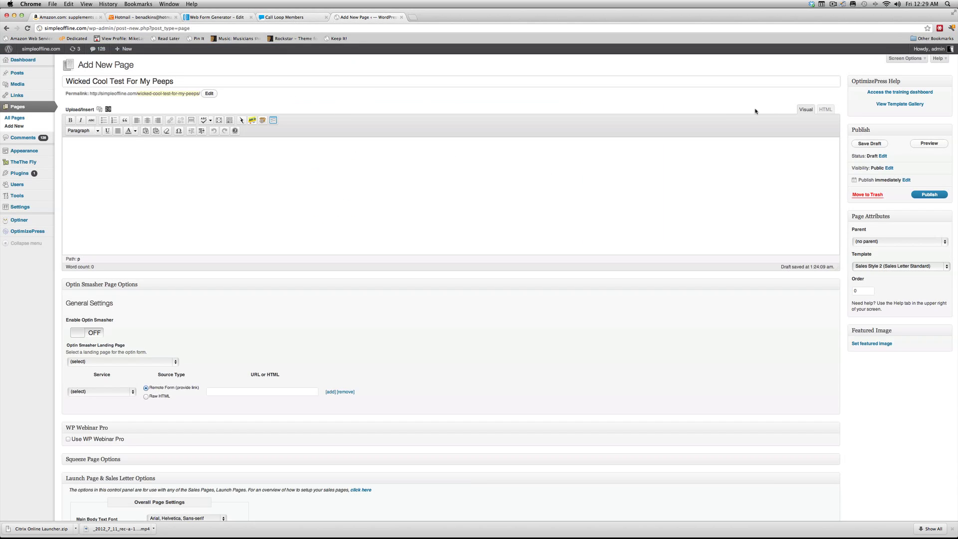
left_click(825, 109)
key("super+v")
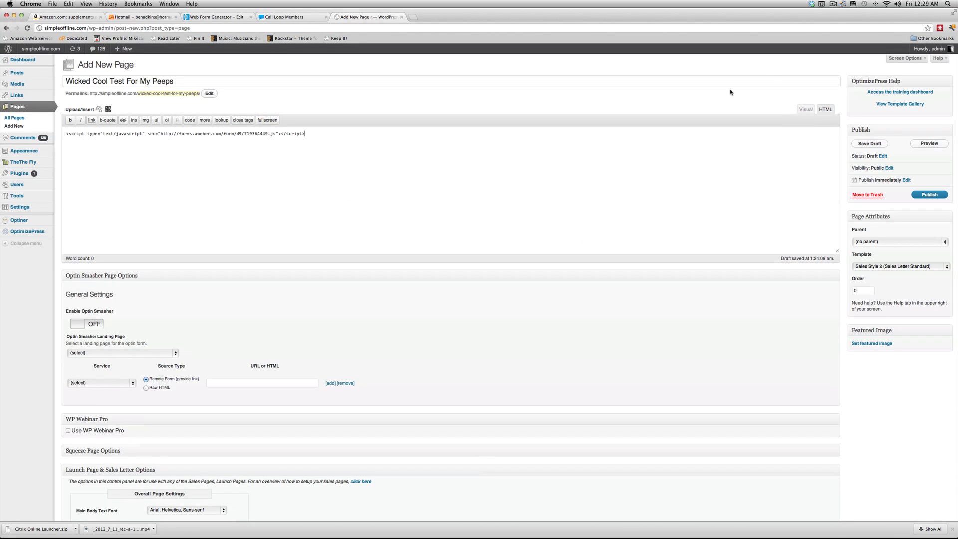
left_click(926, 197)
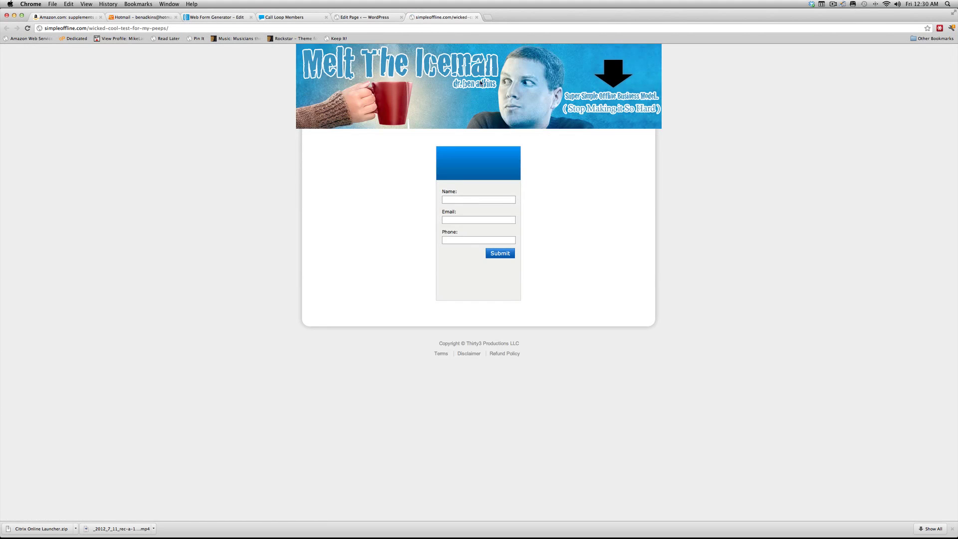
- Return to editing Wicked Cool Test For My Peeps and update the published page
left_click(372, 17)
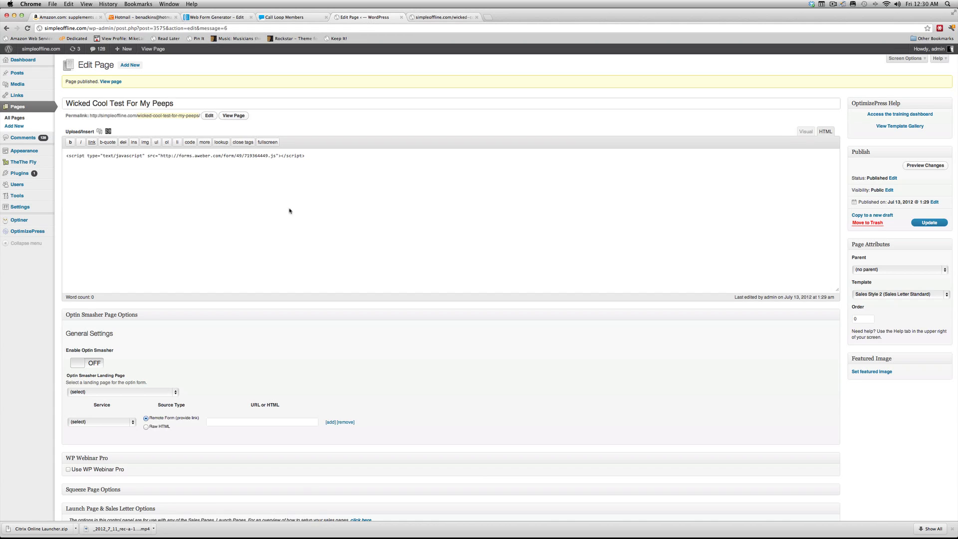
scroll(243, 327, "down", 5)
scroll(246, 314, "down", 10)
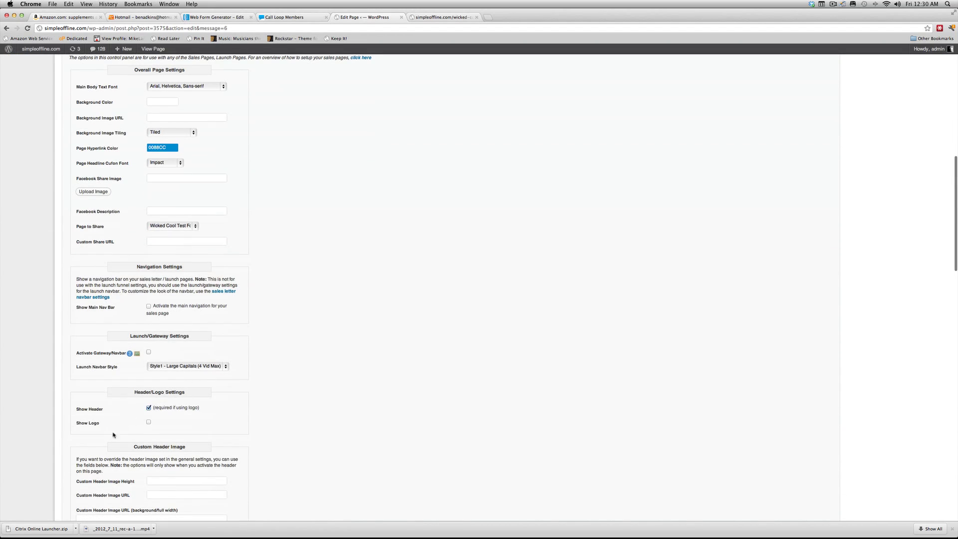
scroll(590, 312, "up", 15)
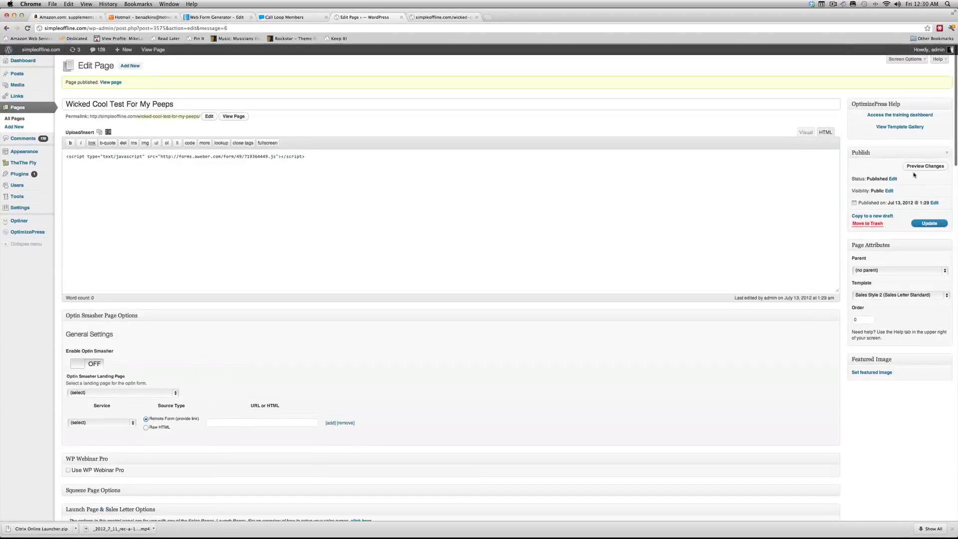
left_click(923, 223)
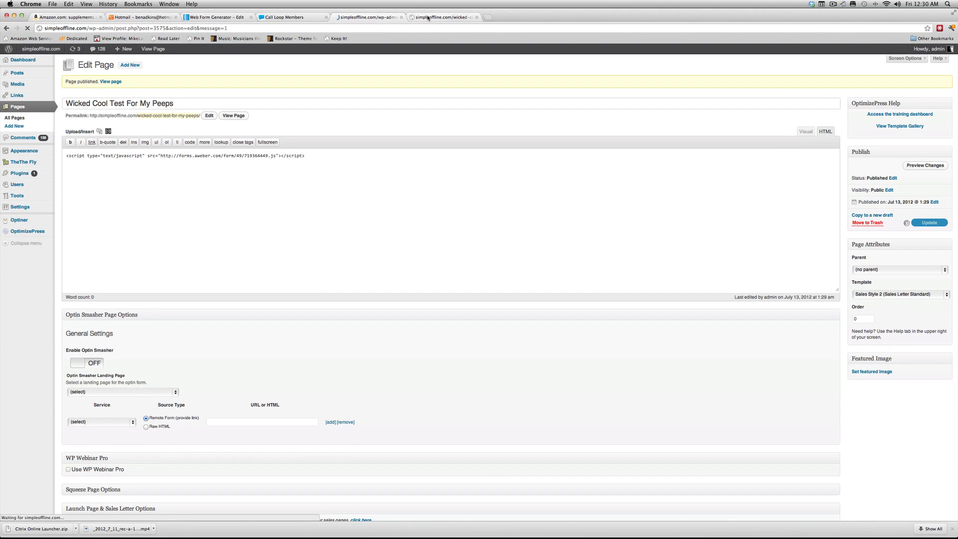
- Reload the live page and fill the form with the test subscriber's name and saved autofill details
left_click(428, 18)
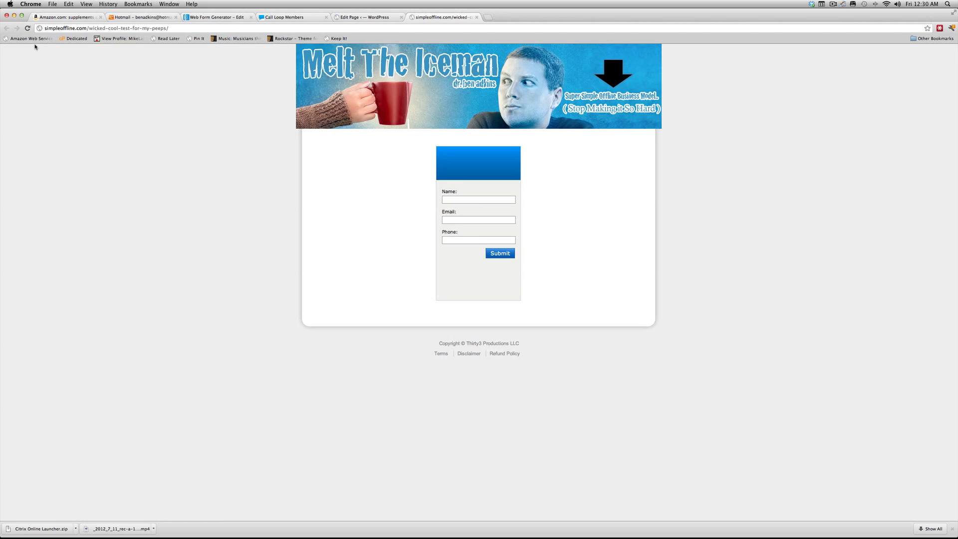
left_click(27, 28)
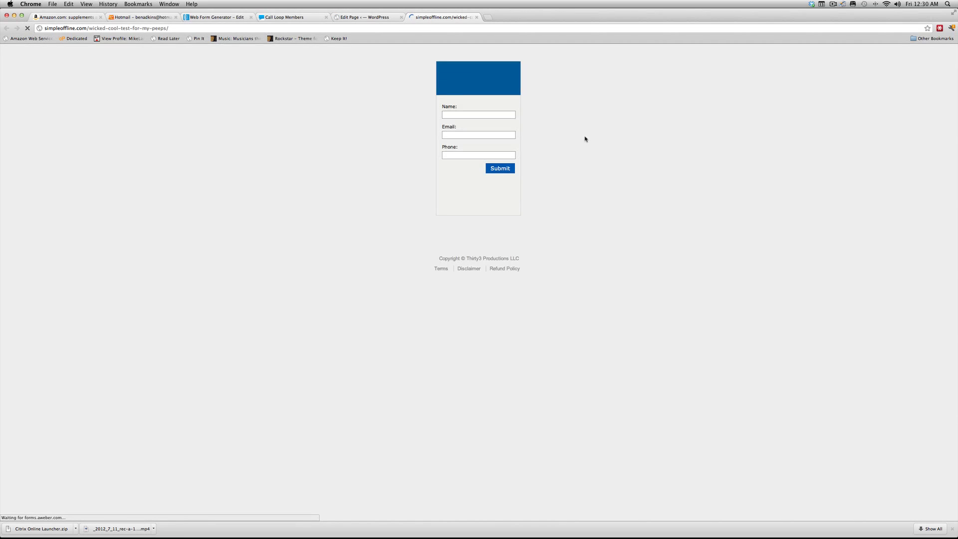
left_click(474, 116)
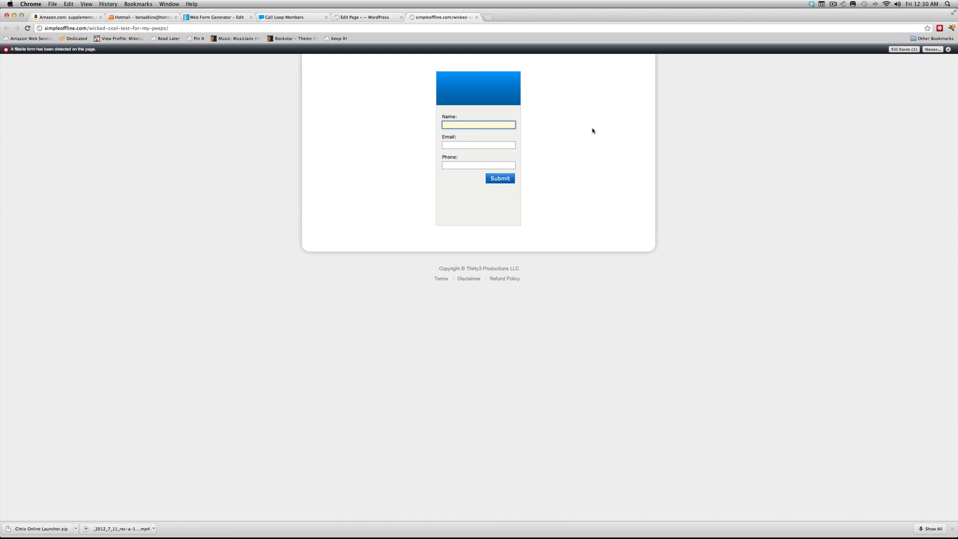
type("Ben")
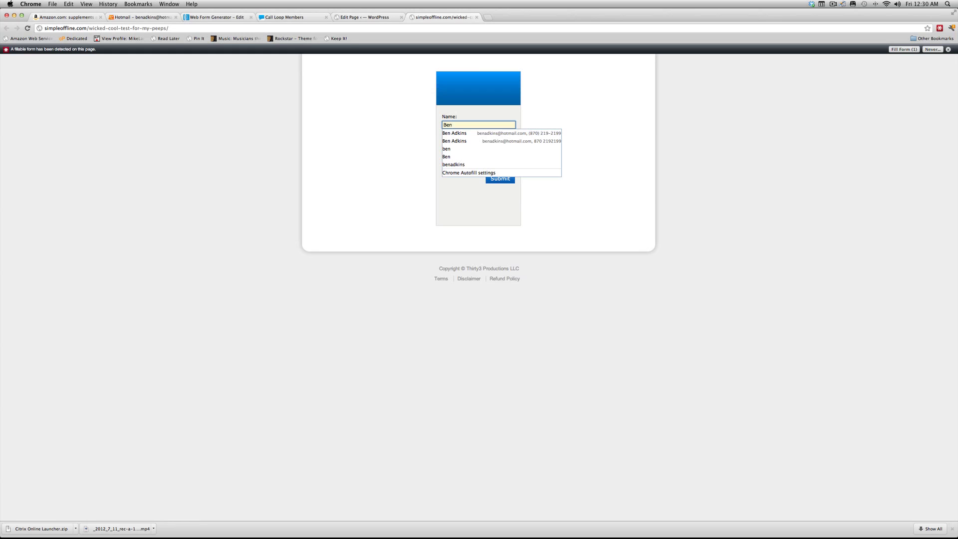
key("Down")
key("Return")
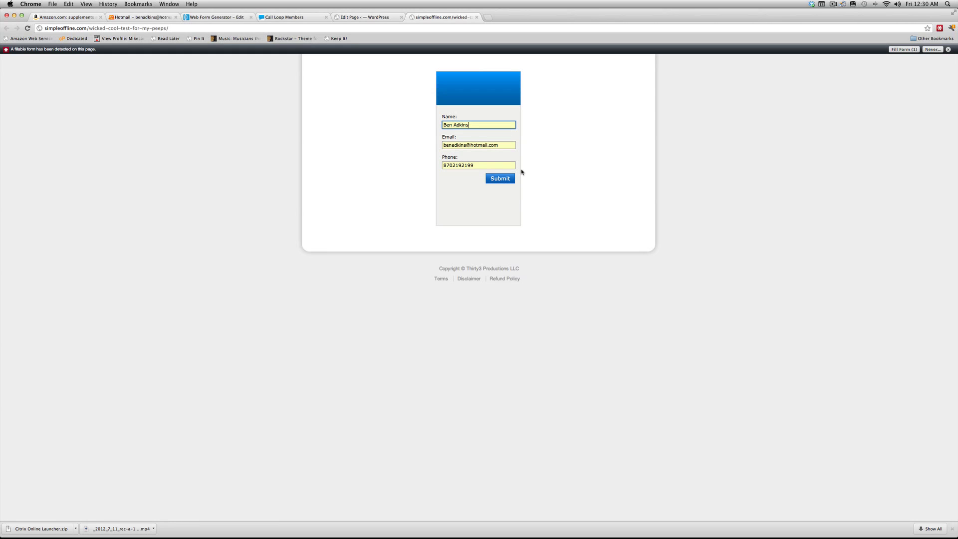
- Replace the autofilled phone with a new test phone number
left_click_drag(479, 165, 410, 165)
key("BackSpace")
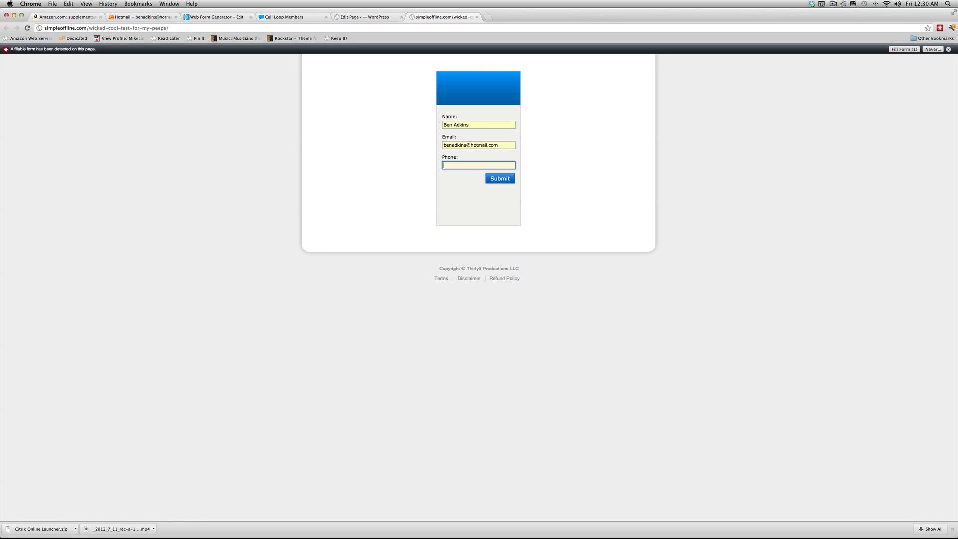
type("573-555-5555")
left_click(530, 165)
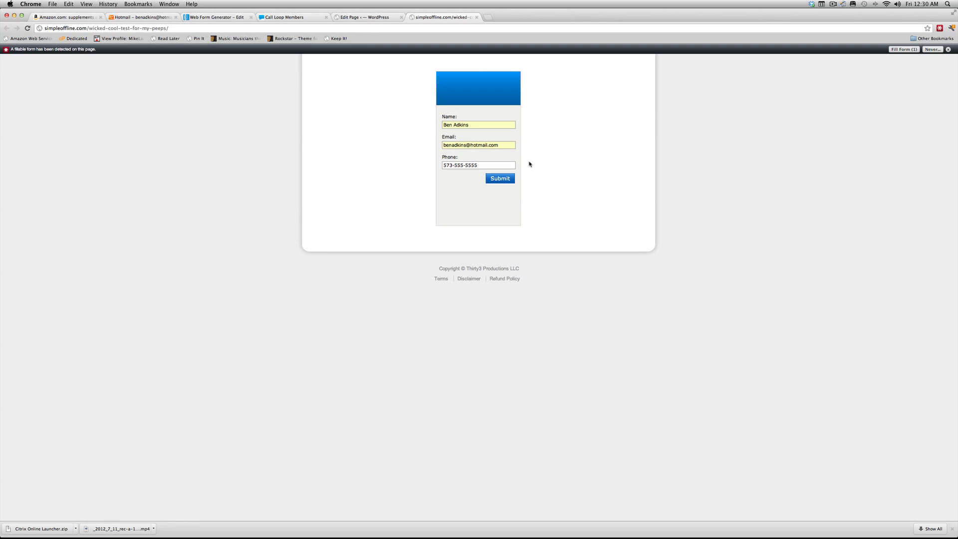
- Remove both dashes so the phone number is digits only
left_click(466, 165)
left_click(465, 164)
key("BackSpace")
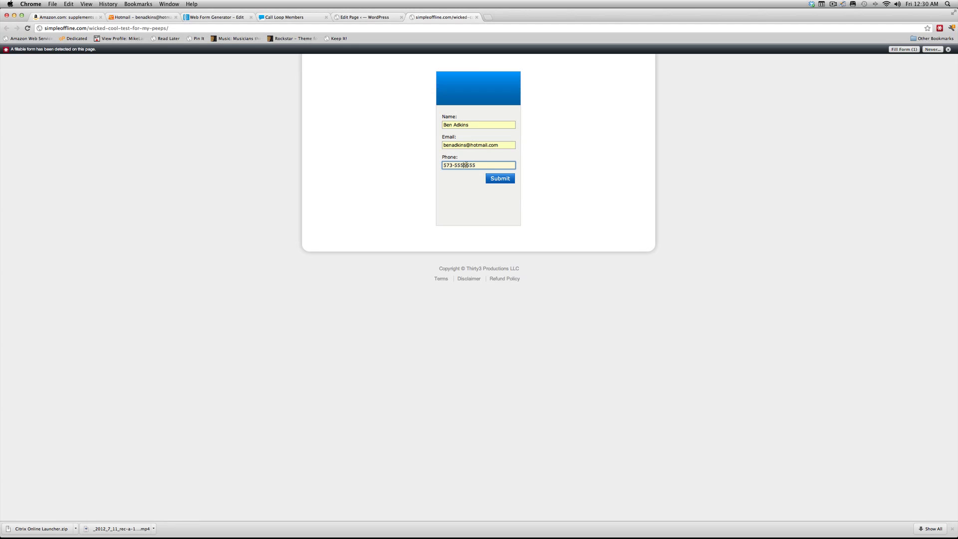
left_click(455, 165)
key("BackSpace")
left_click_drag(514, 145, 428, 145)
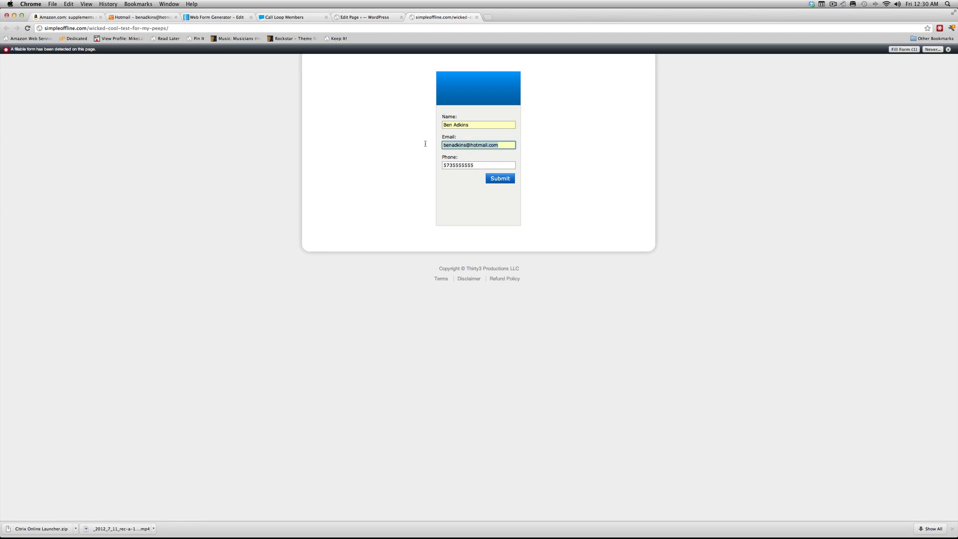
left_click(466, 124)
left_click(532, 176)
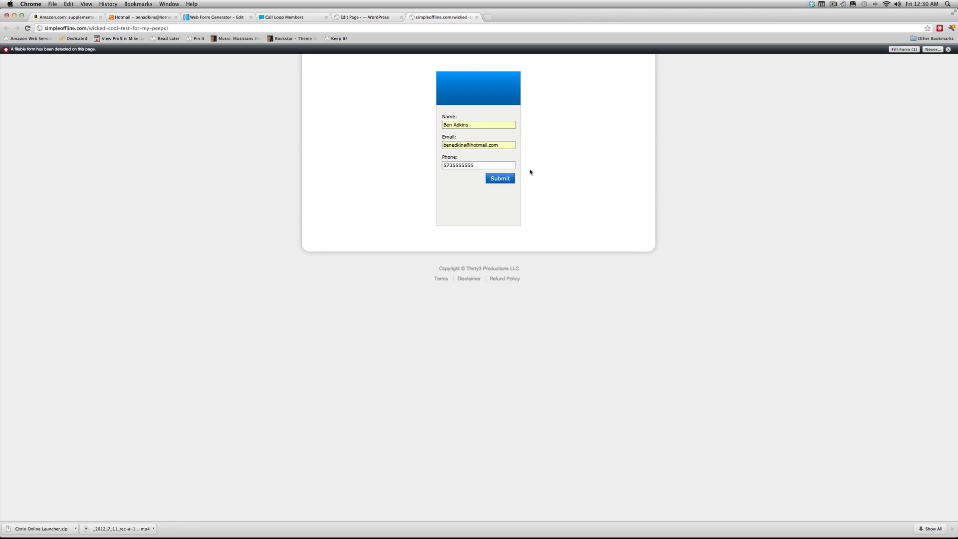
- Submit the signup and inspect the testaftersignup 404 address for the submitted data and Call Loop list id
left_click(502, 179)
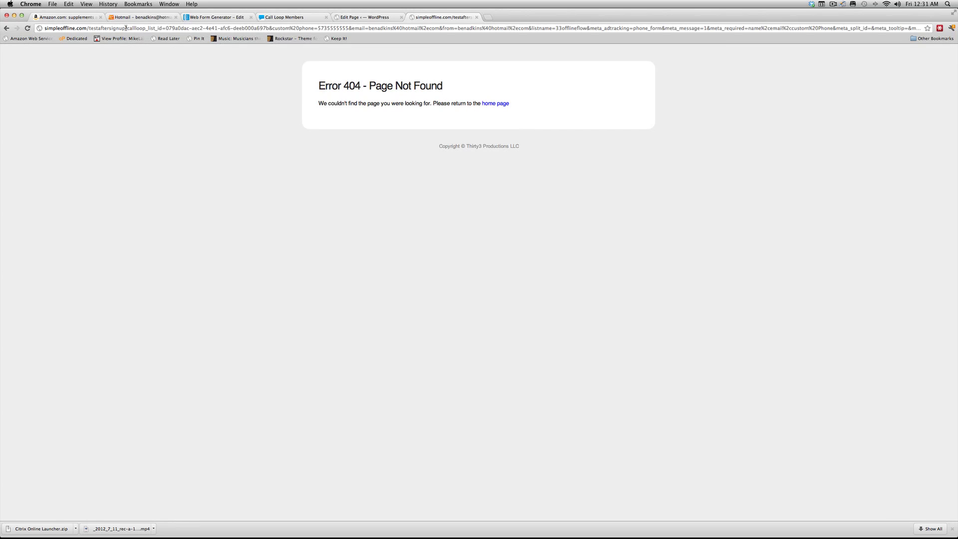
left_click_drag(125, 28, 38, 24)
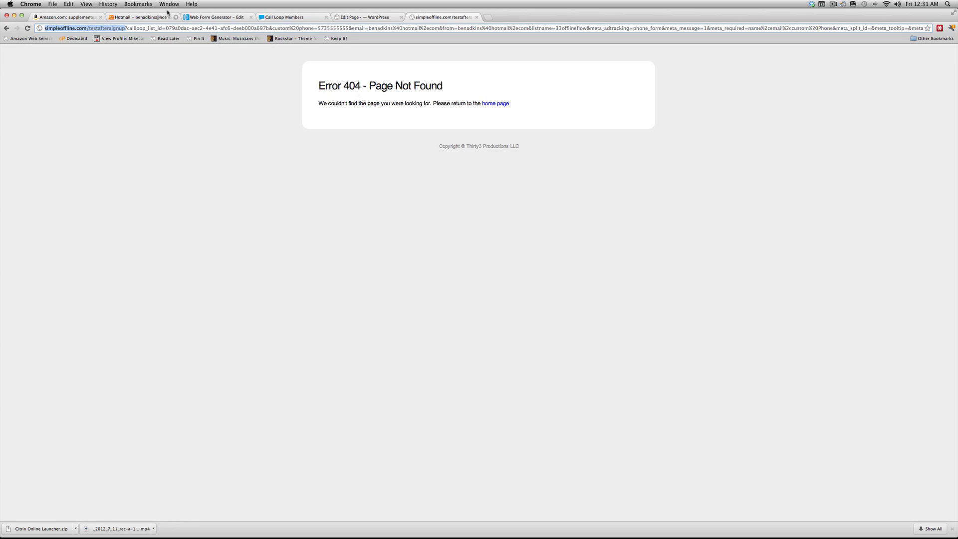
left_click(126, 28)
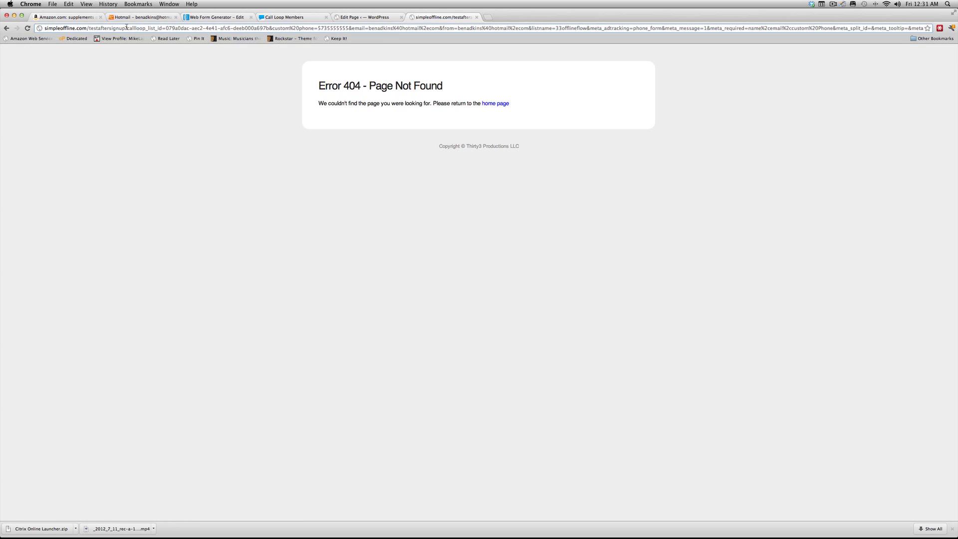
left_click_drag(126, 28, 192, 31)
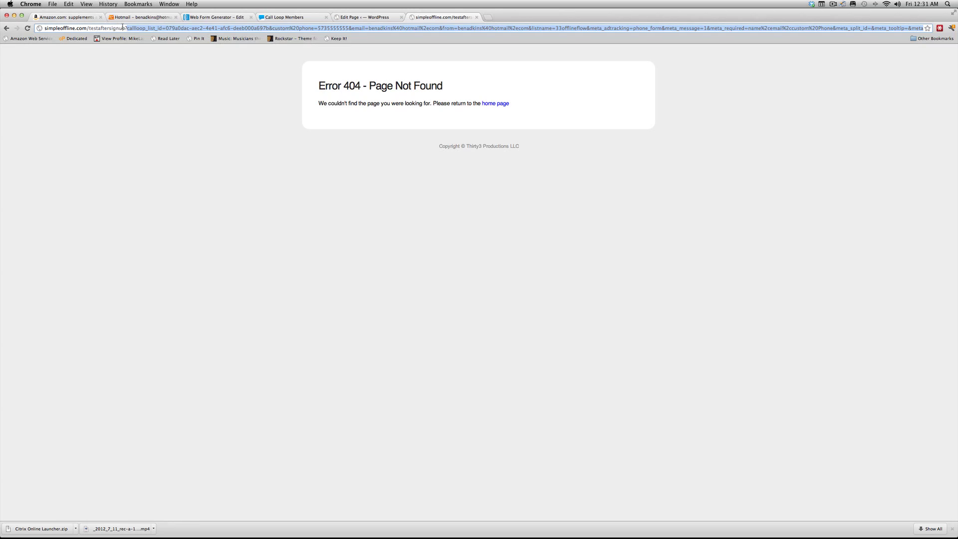
left_click_drag(124, 28, 22, 28)
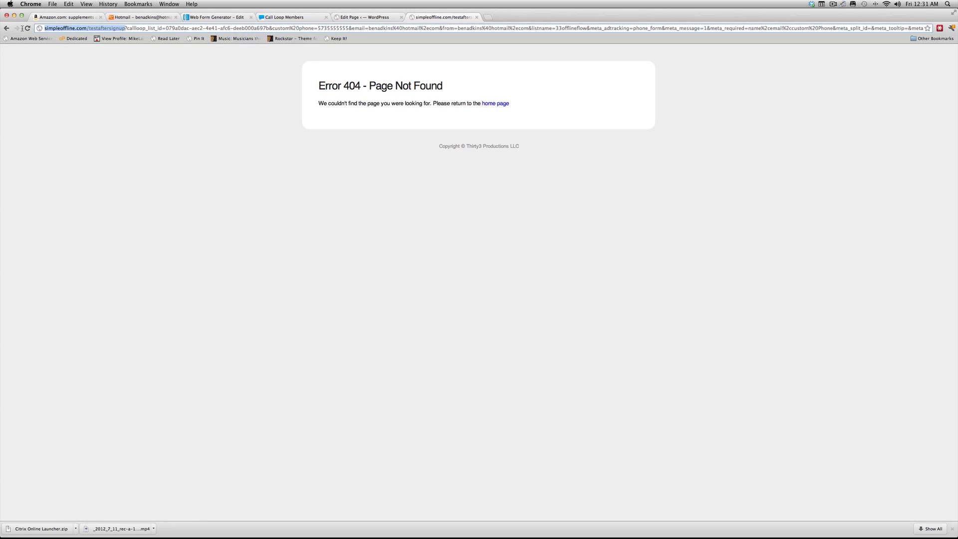
left_click(126, 28)
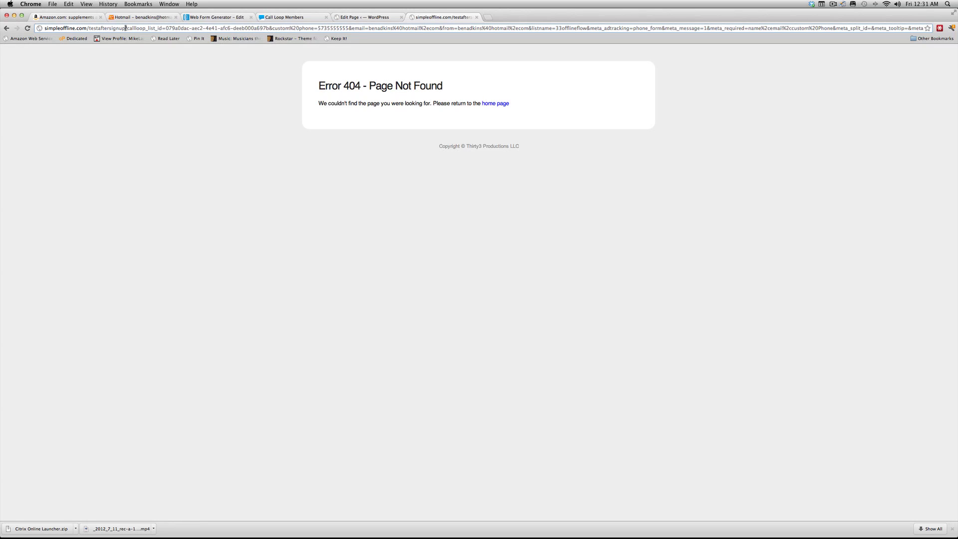
left_click_drag(125, 28, 238, 28)
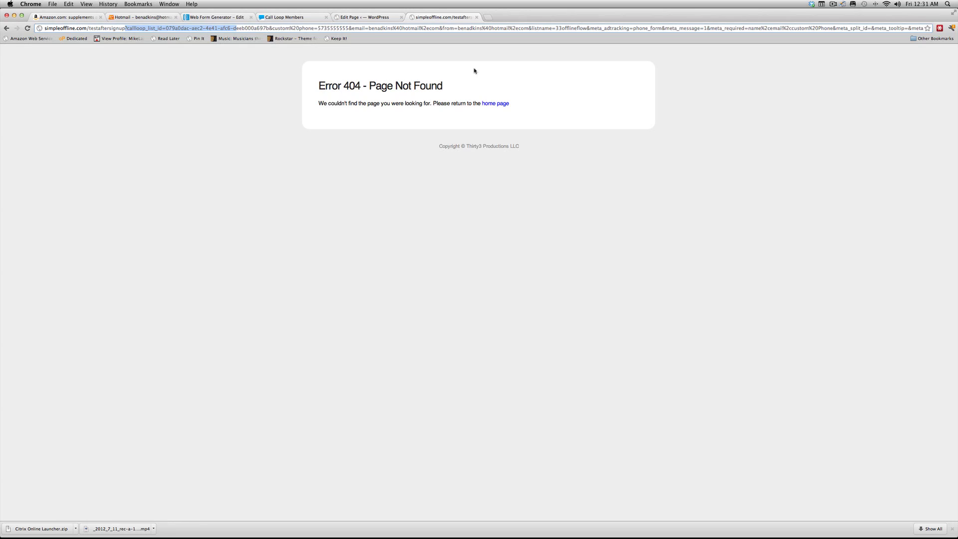
left_click(446, 77)
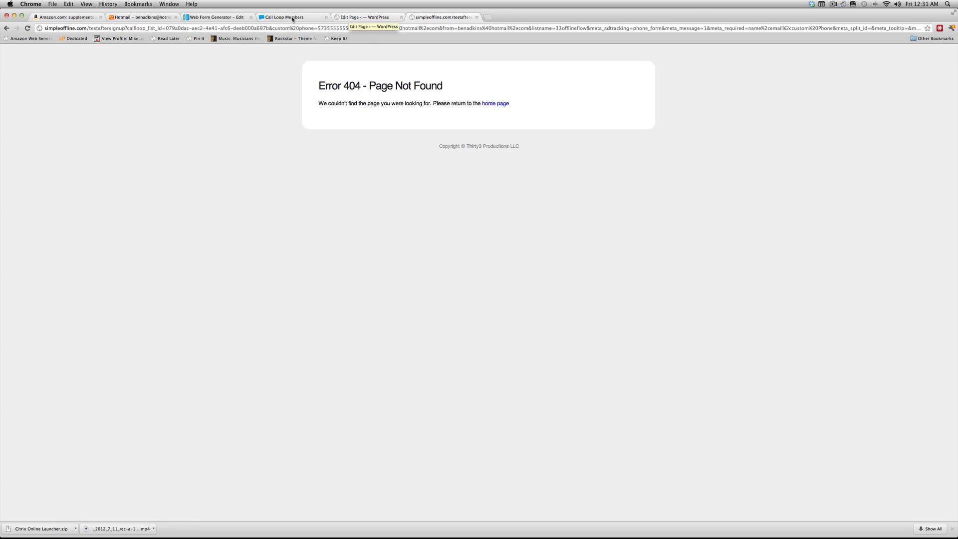
- Check today's new subscriber in AWeber's 33offlineflow list, then open Call Loop's My Lists overview
left_click(219, 18)
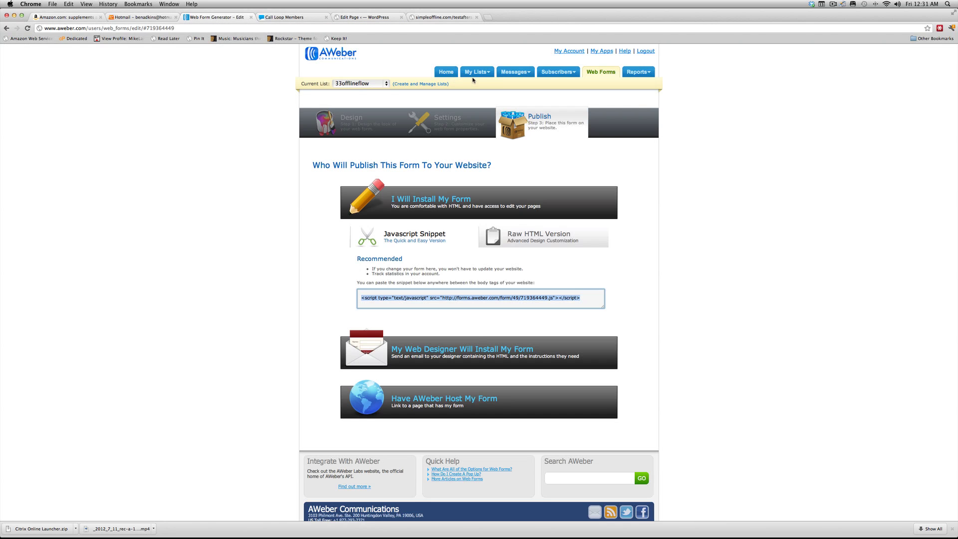
left_click(452, 74)
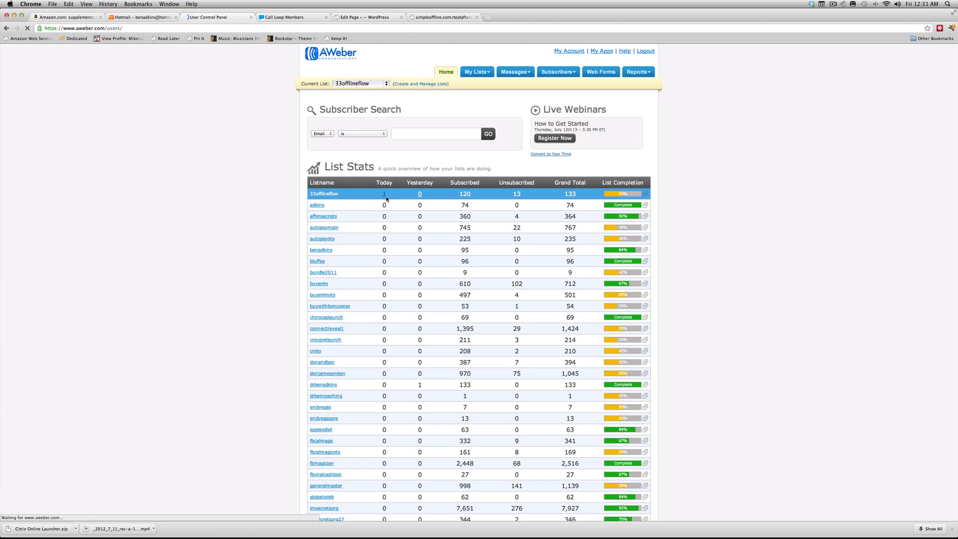
left_click(384, 195)
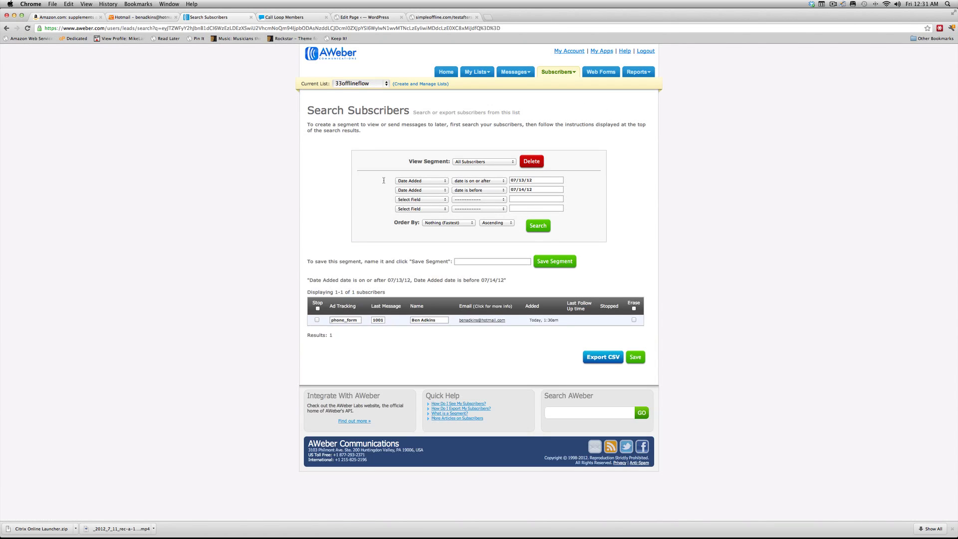
left_click_drag(513, 322, 462, 339)
left_click(462, 340)
left_click(292, 19)
left_click(305, 88)
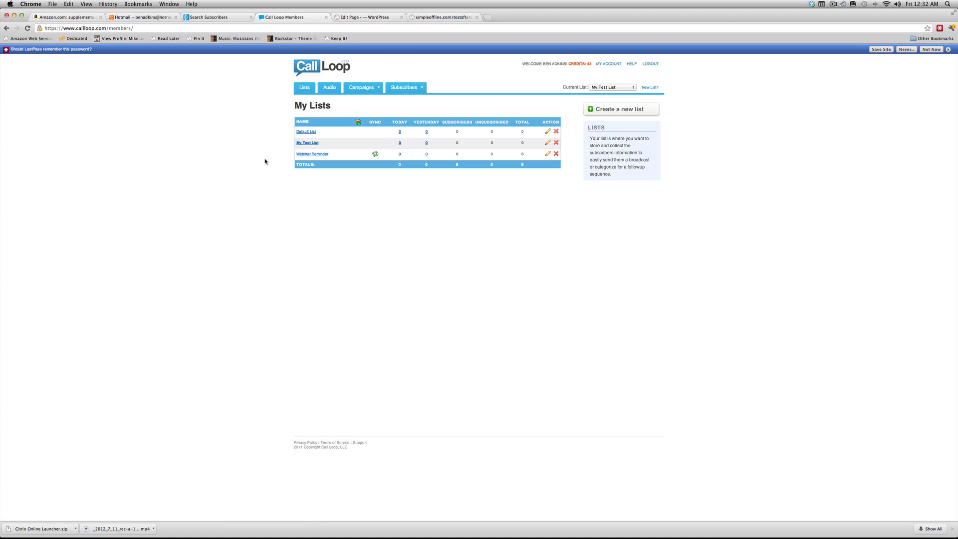
- Show My Test List's subscribers added today, verify the phone number, then return to AWeber's search results
left_click(400, 144)
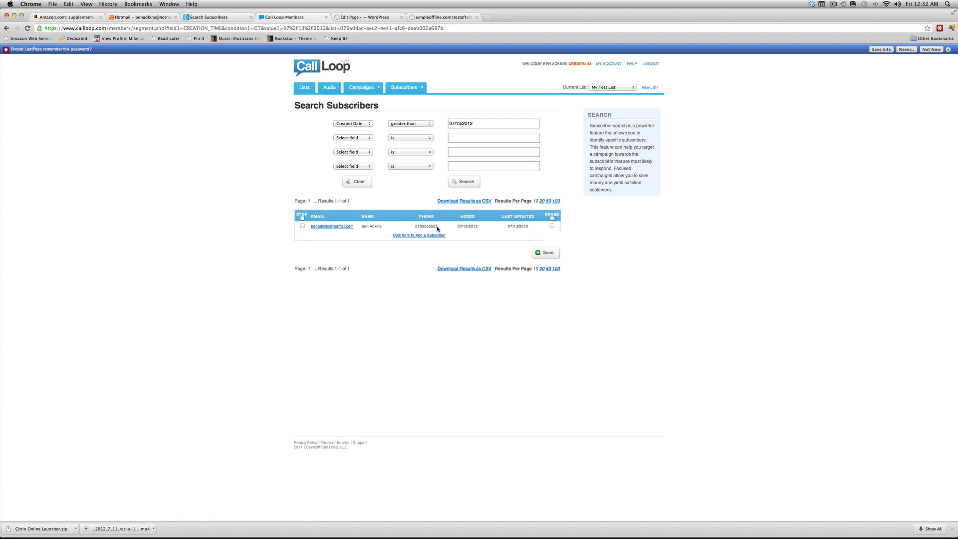
left_click_drag(437, 227, 412, 227)
left_click(379, 162)
mouse_move(369, 88)
left_click(218, 17)
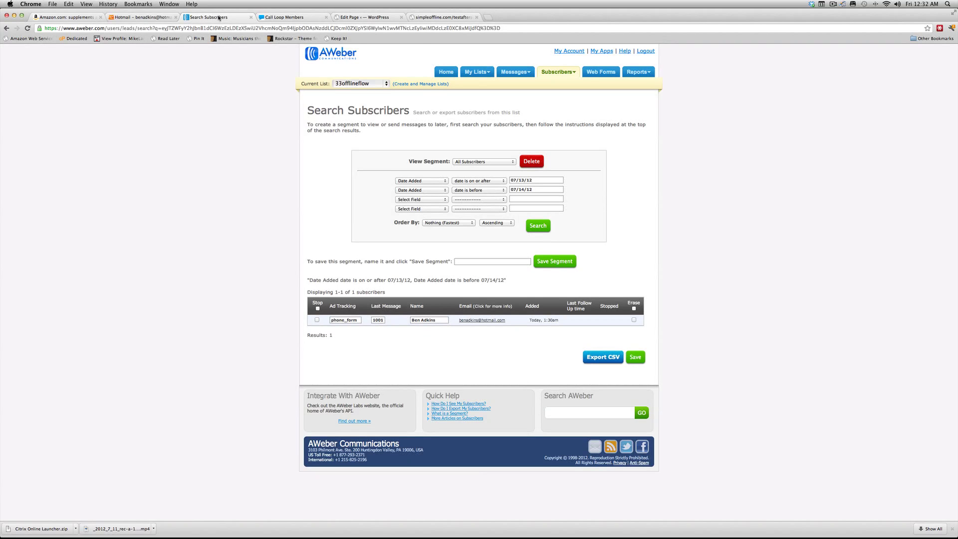
- Send the site back to its signup form and compare the Call Loop and AWeber subscriber results
left_click(426, 18)
left_click(6, 28)
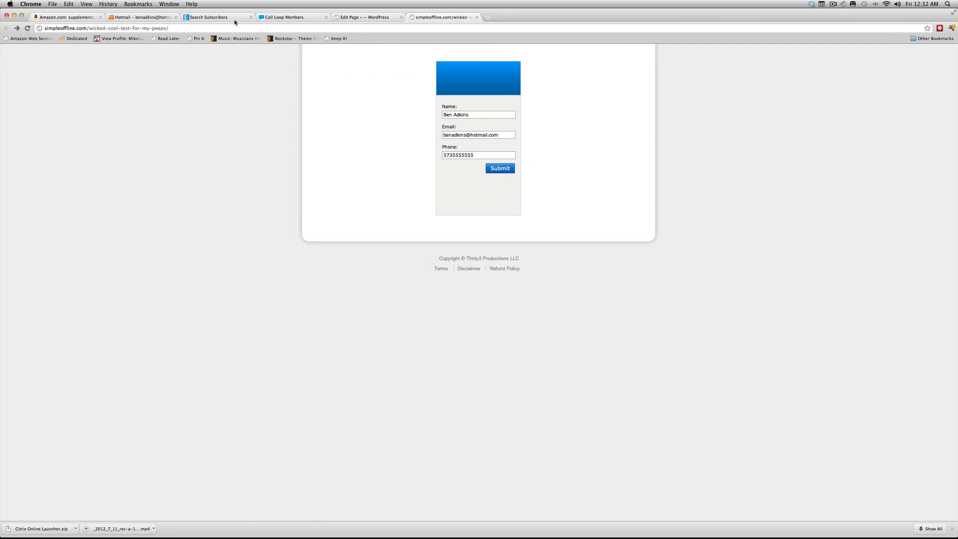
left_click(283, 18)
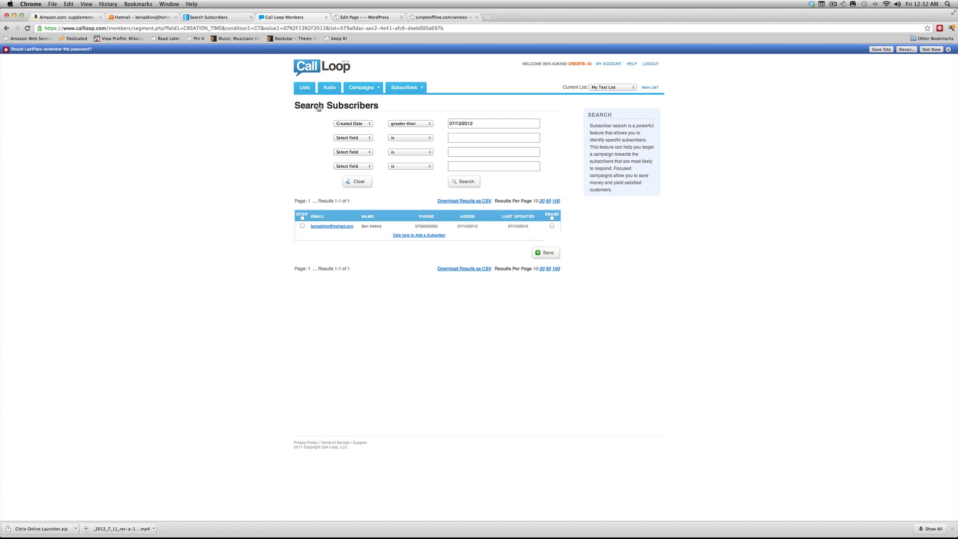
left_click(229, 19)
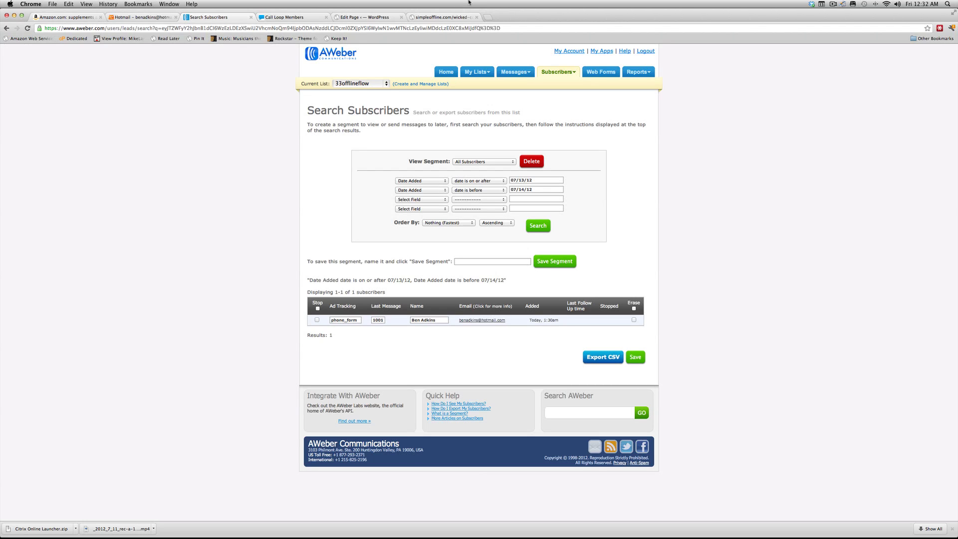
left_click(442, 15)
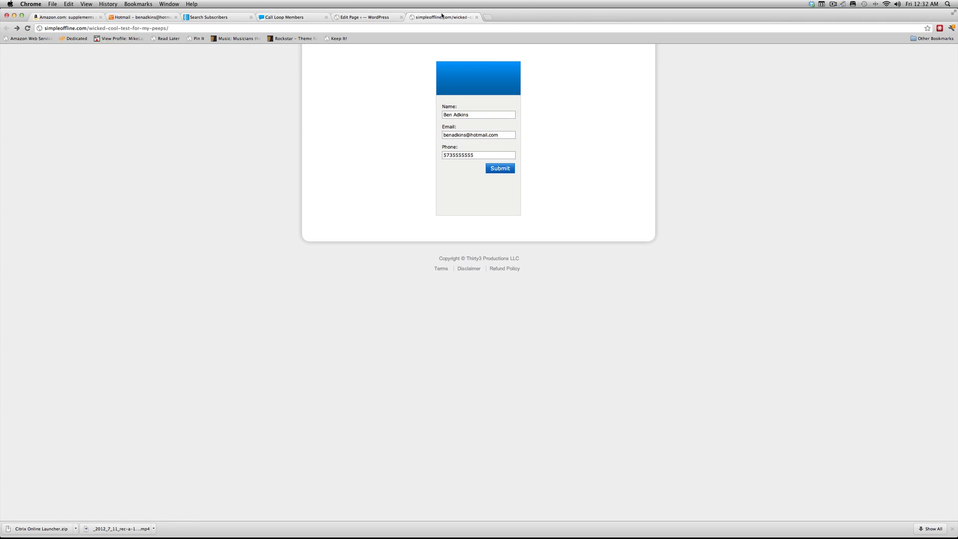
left_click(210, 18)
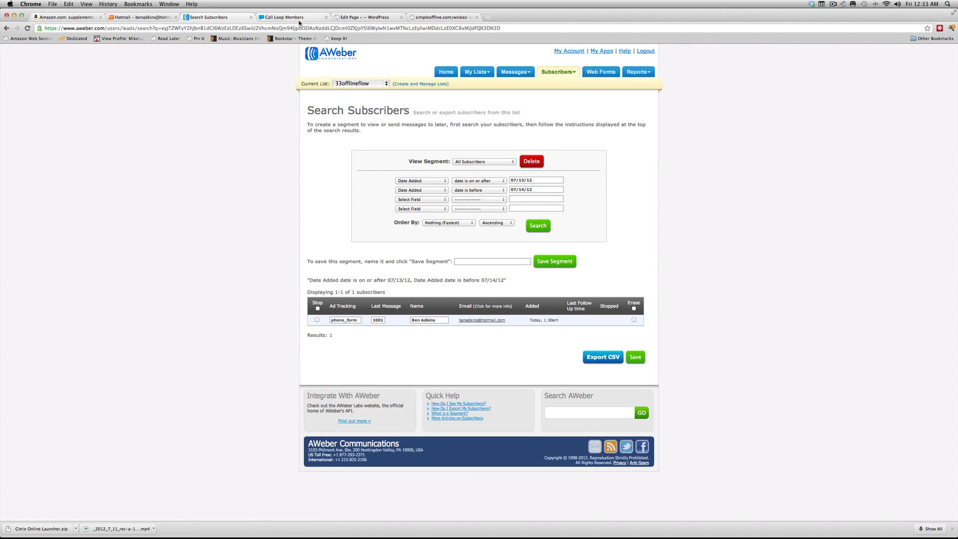
- Flip between AWeber and Call Loop results, ending on Call Loop's single My Test List subscriber
left_click(298, 21)
left_click(211, 20)
left_click(277, 18)
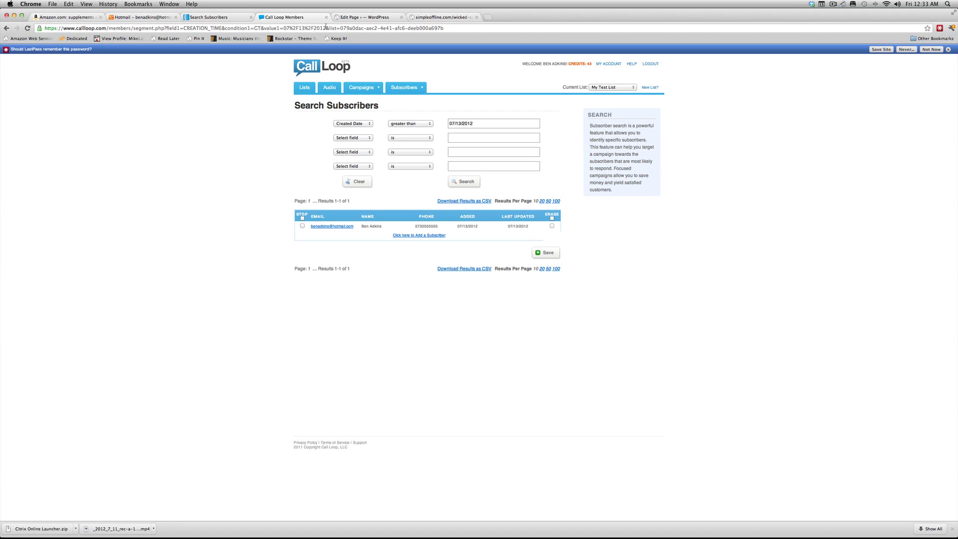
- Submit the filled simpleoffline.com signup form a second time
left_click(445, 18)
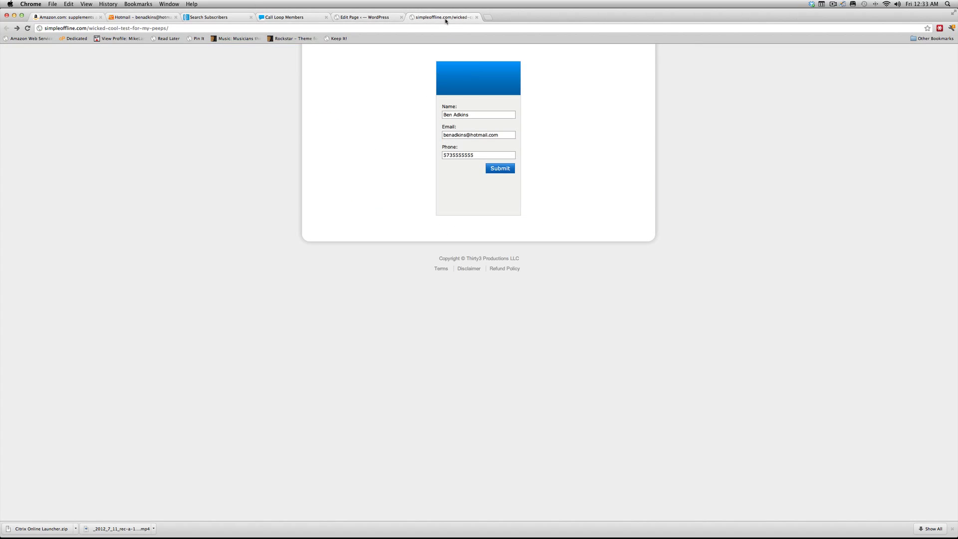
left_click(487, 169)
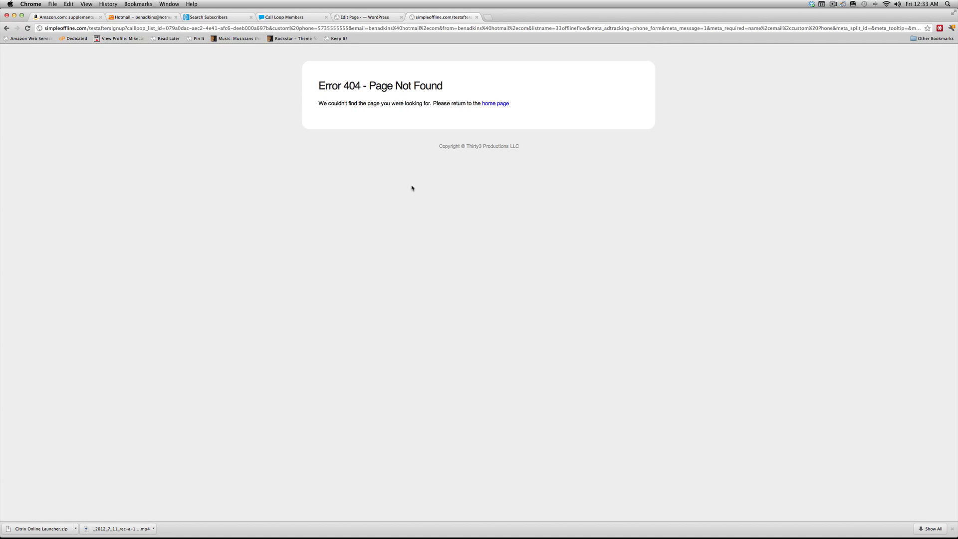